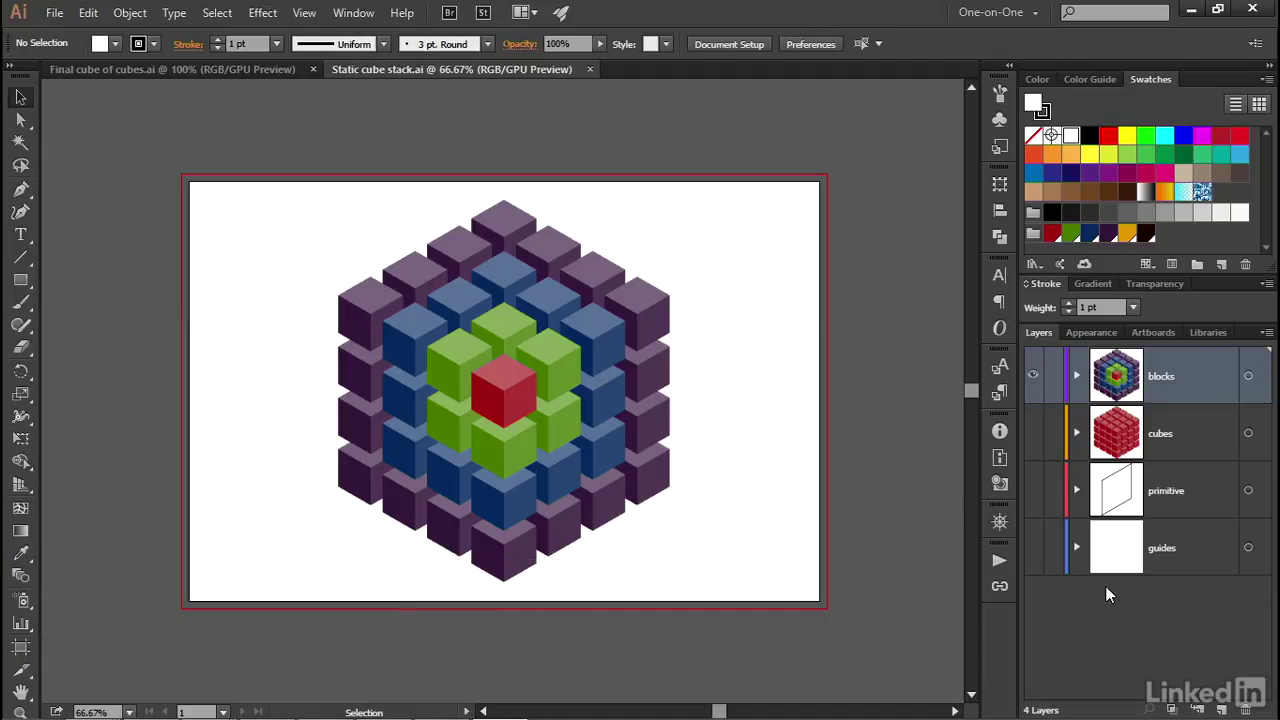
Create a new layer named gradient directly above the guides layer and set its color to Grass Green.
click(1209, 554)
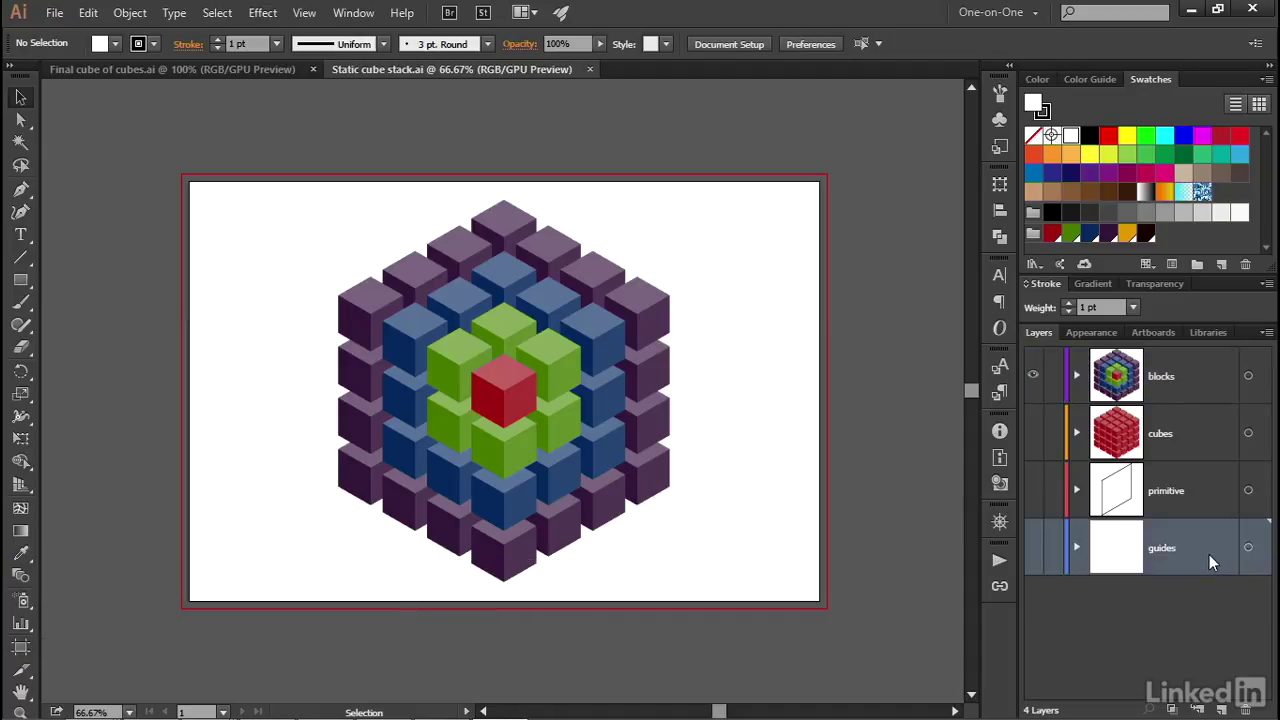
alt+click(1224, 710)
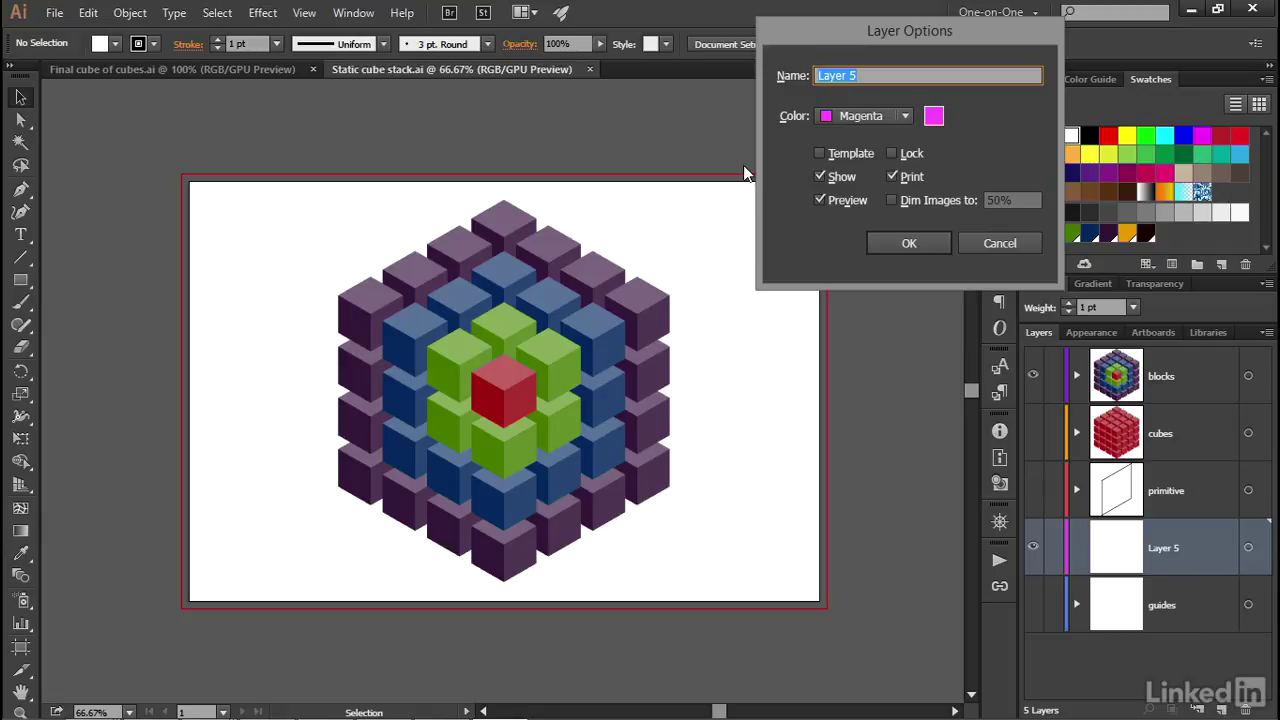
text(gradient)
click(858, 115)
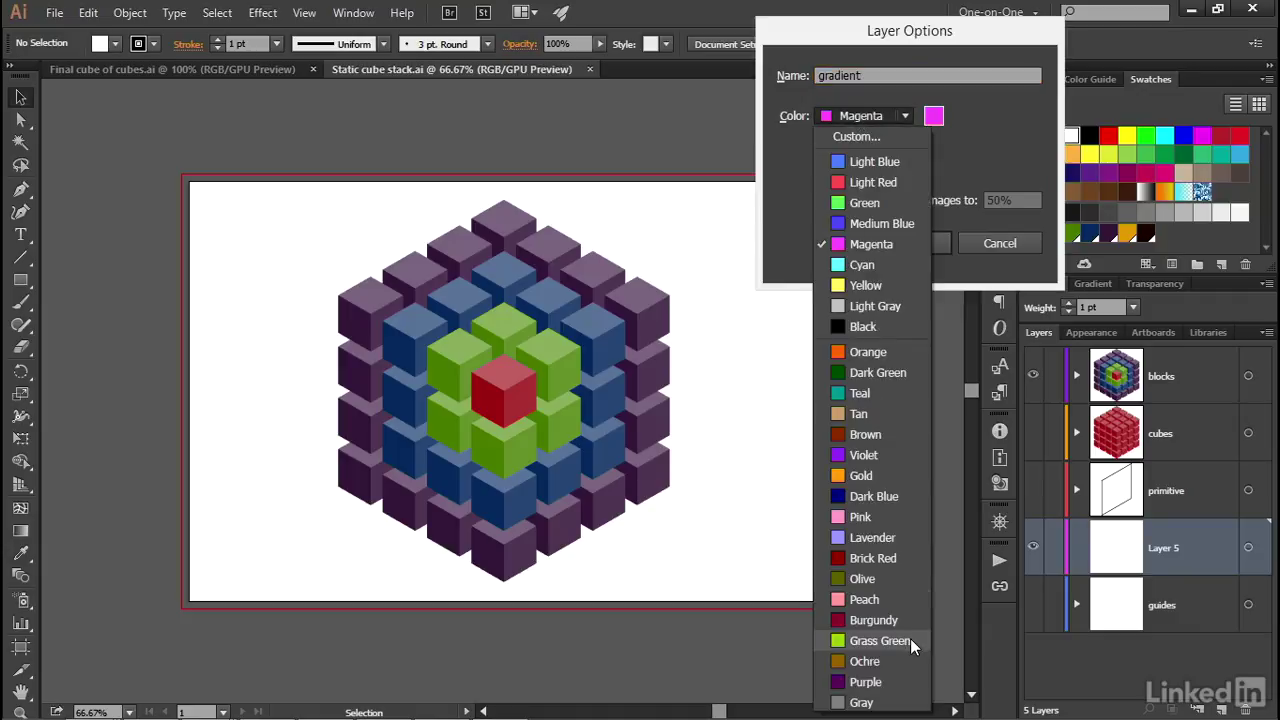
click(880, 641)
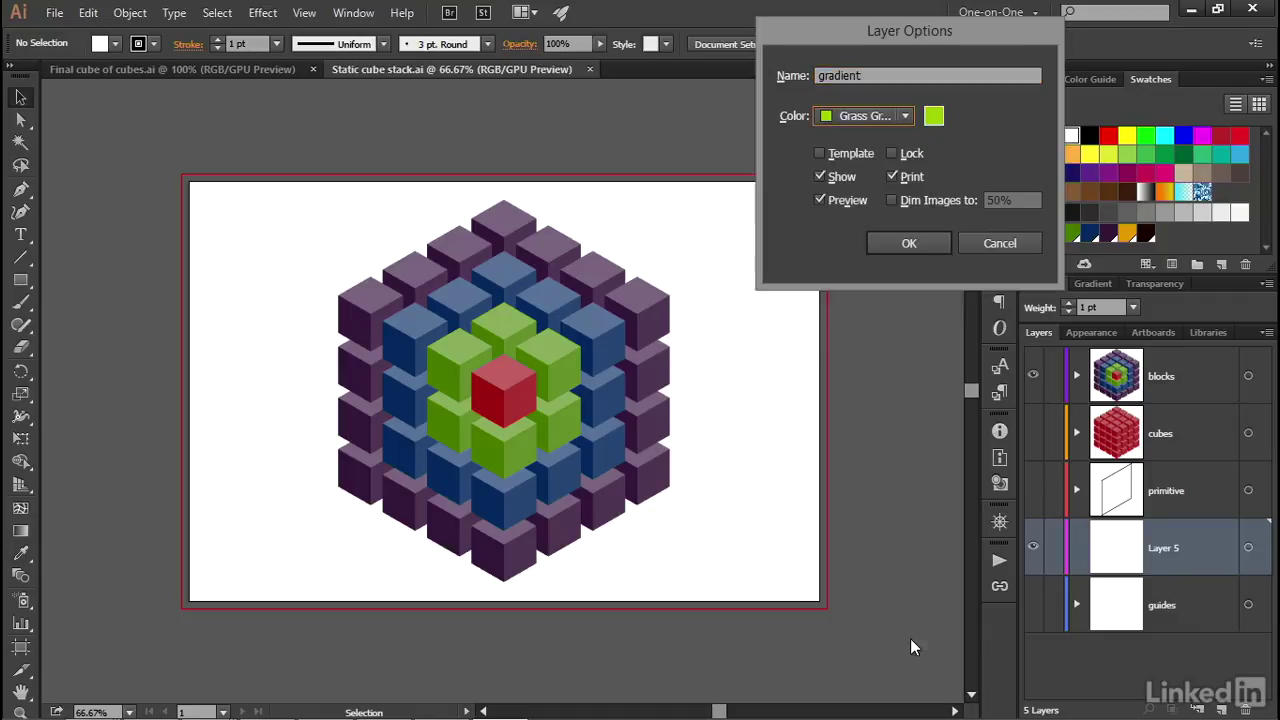
click(850, 118)
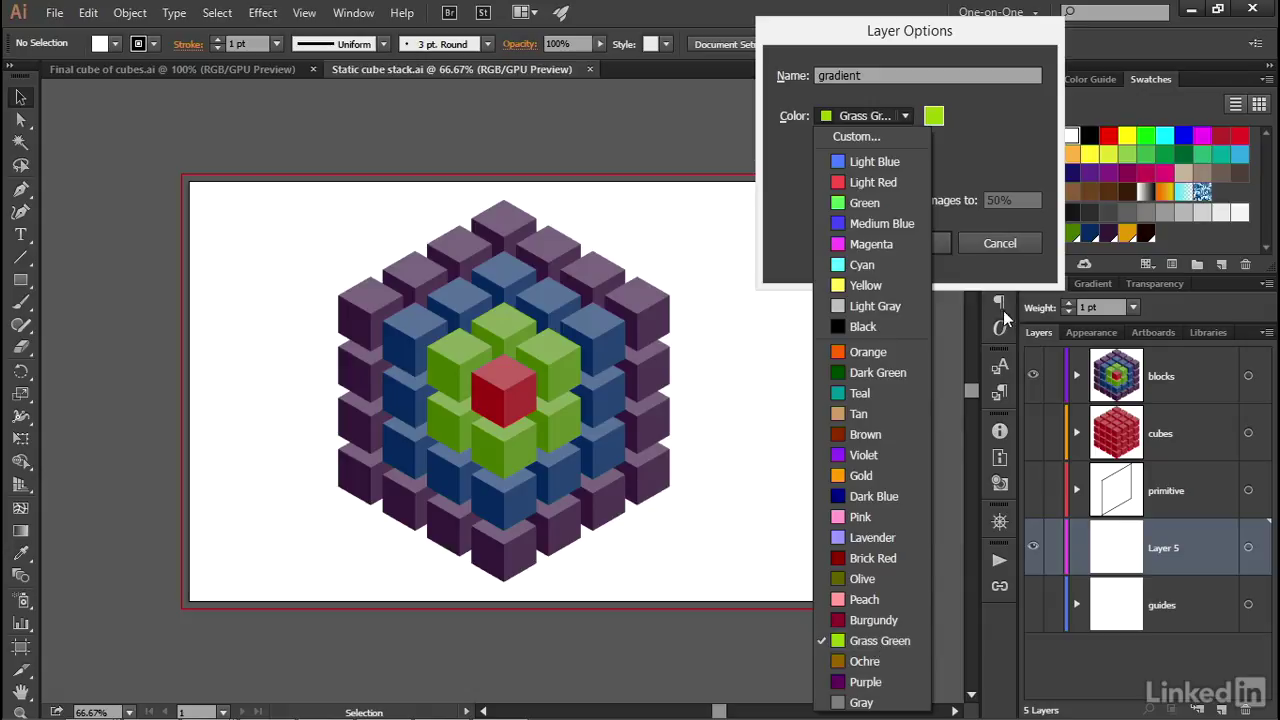
key(Escape)
click(920, 243)
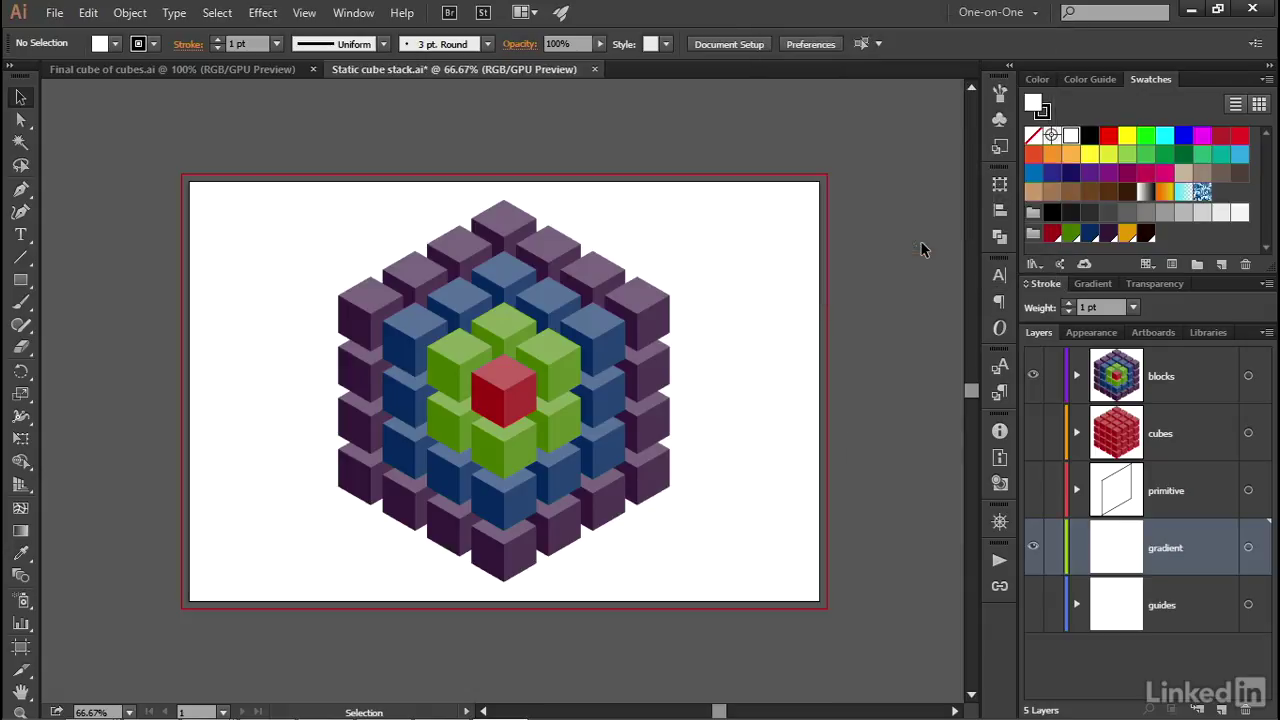
Turn on Smart Guides, draw a rectangle from corner to corner of the red bleed boundary, and remove its stroke.
click(22, 282)
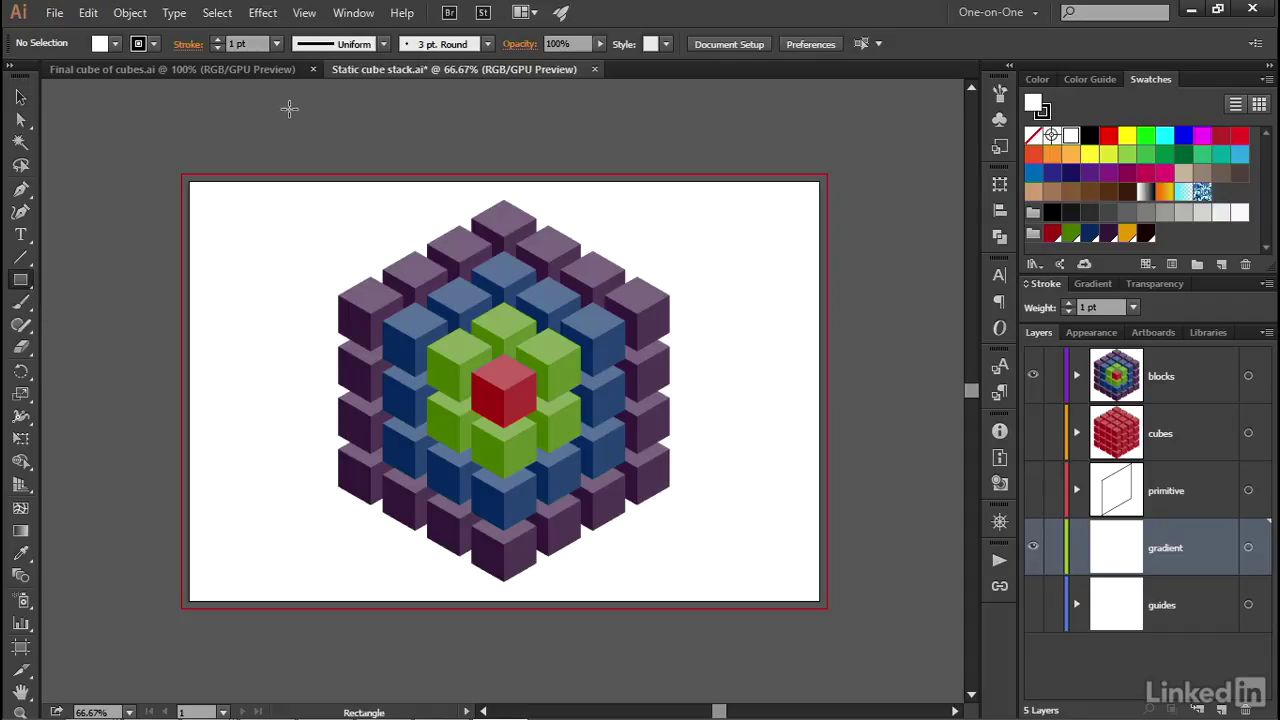
click(305, 12)
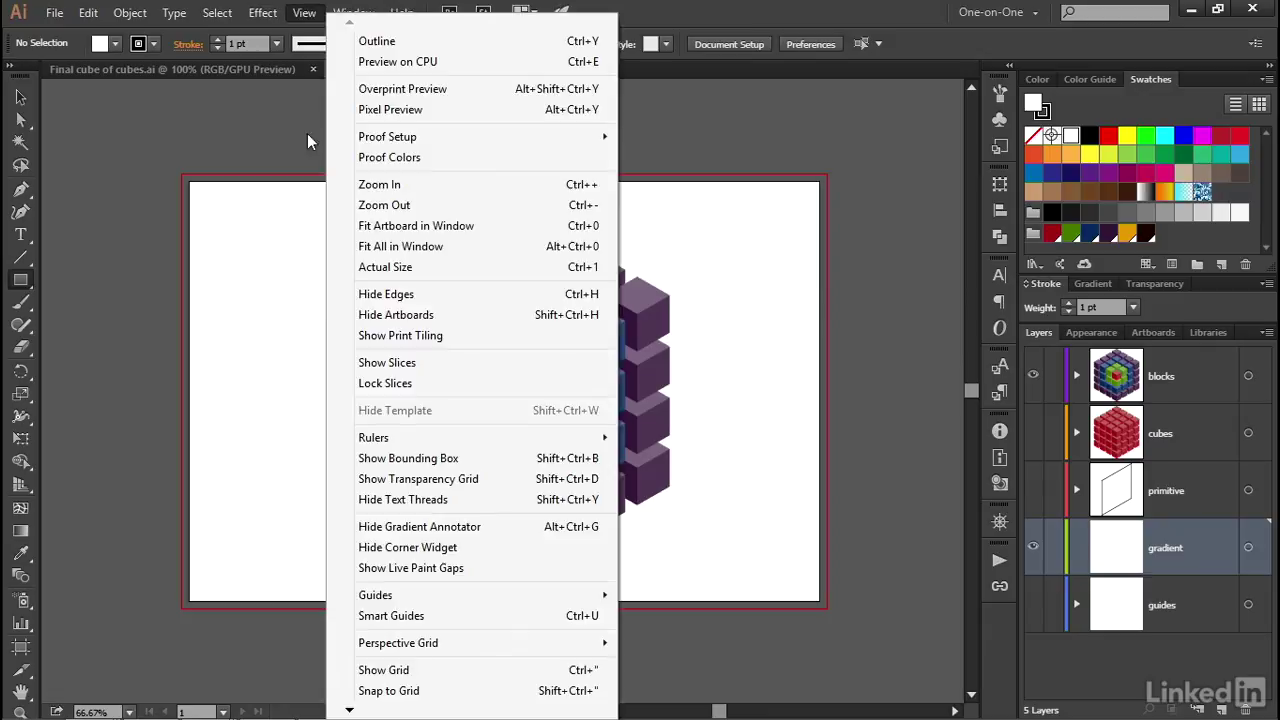
click(456, 616)
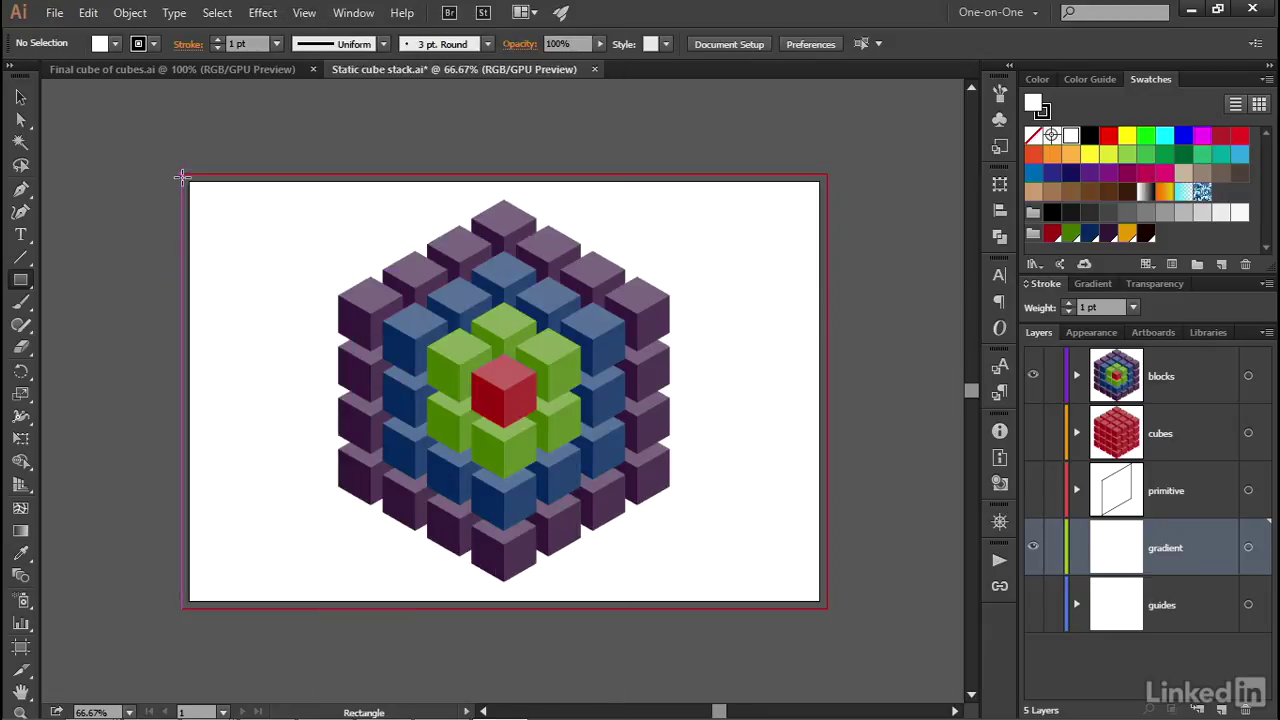
drag(182, 175, 827, 607)
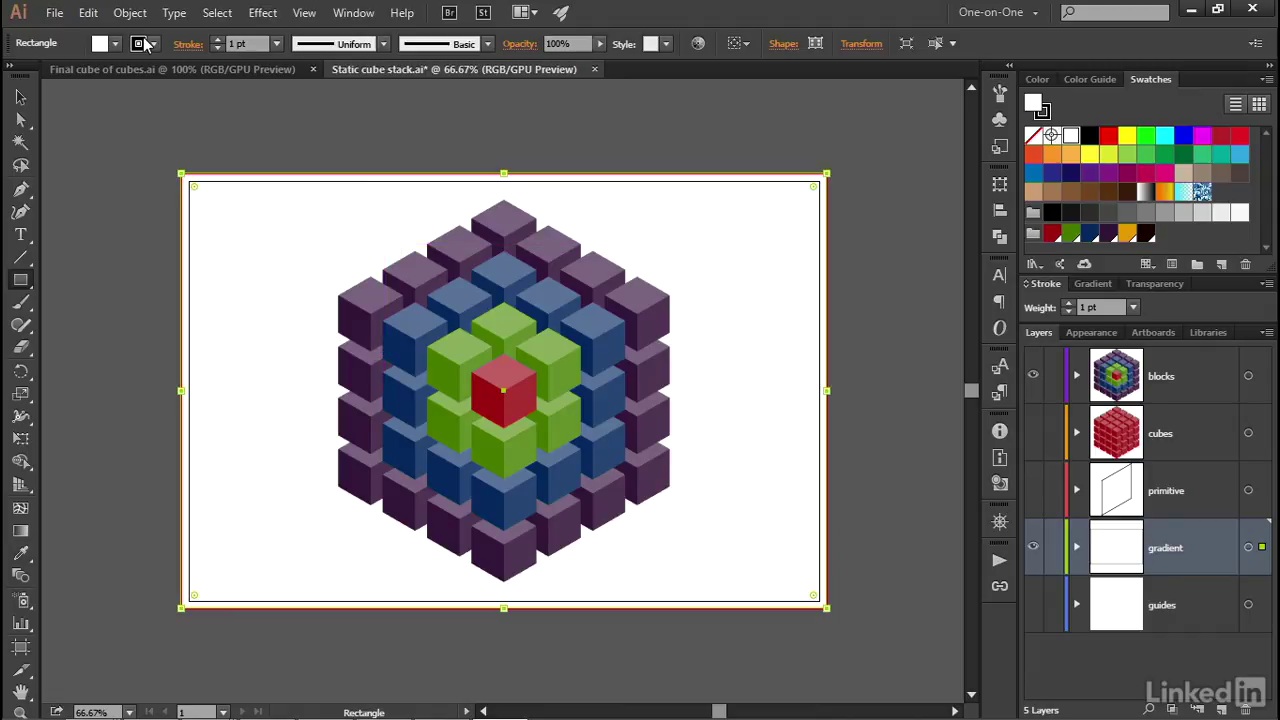
click(140, 43)
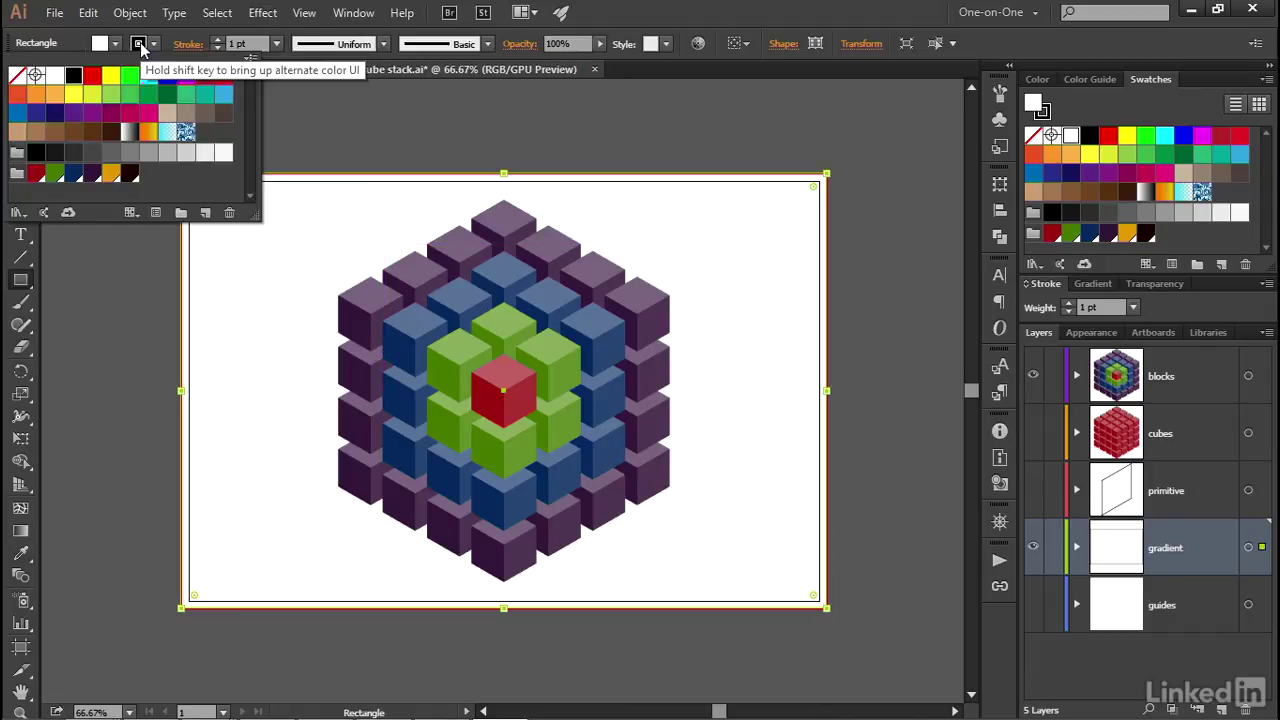
click(17, 78)
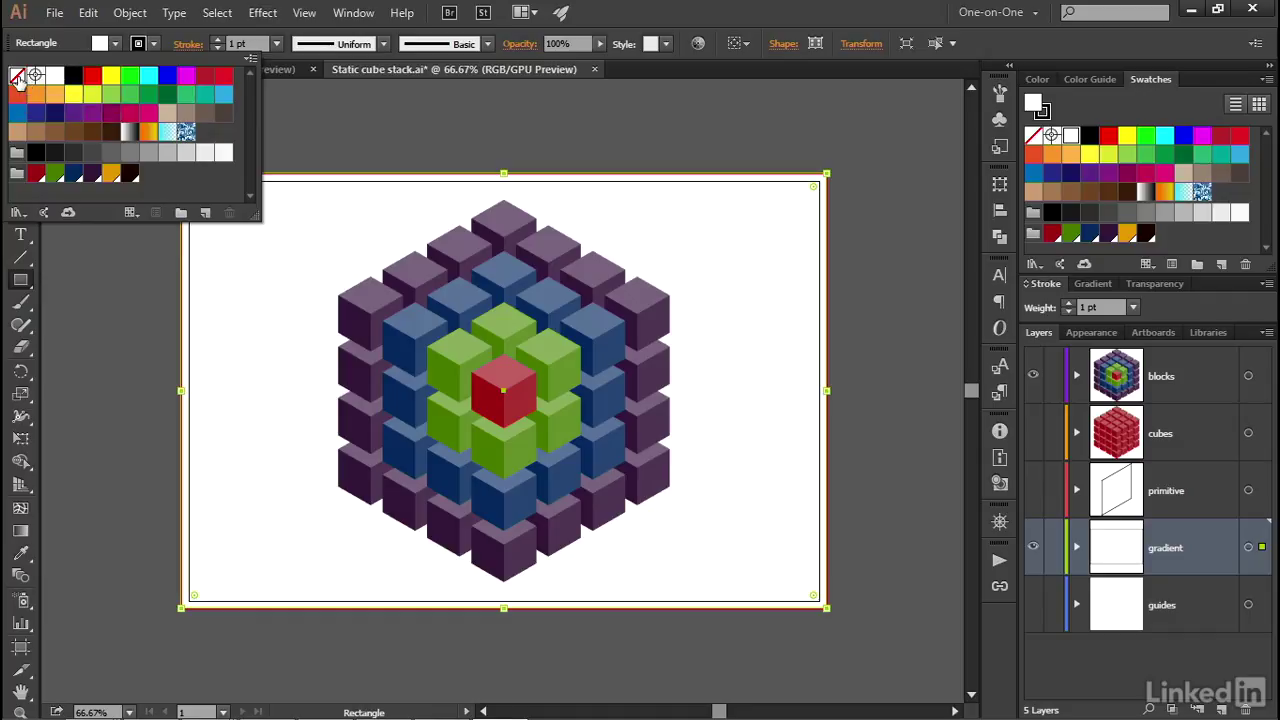
click(1040, 106)
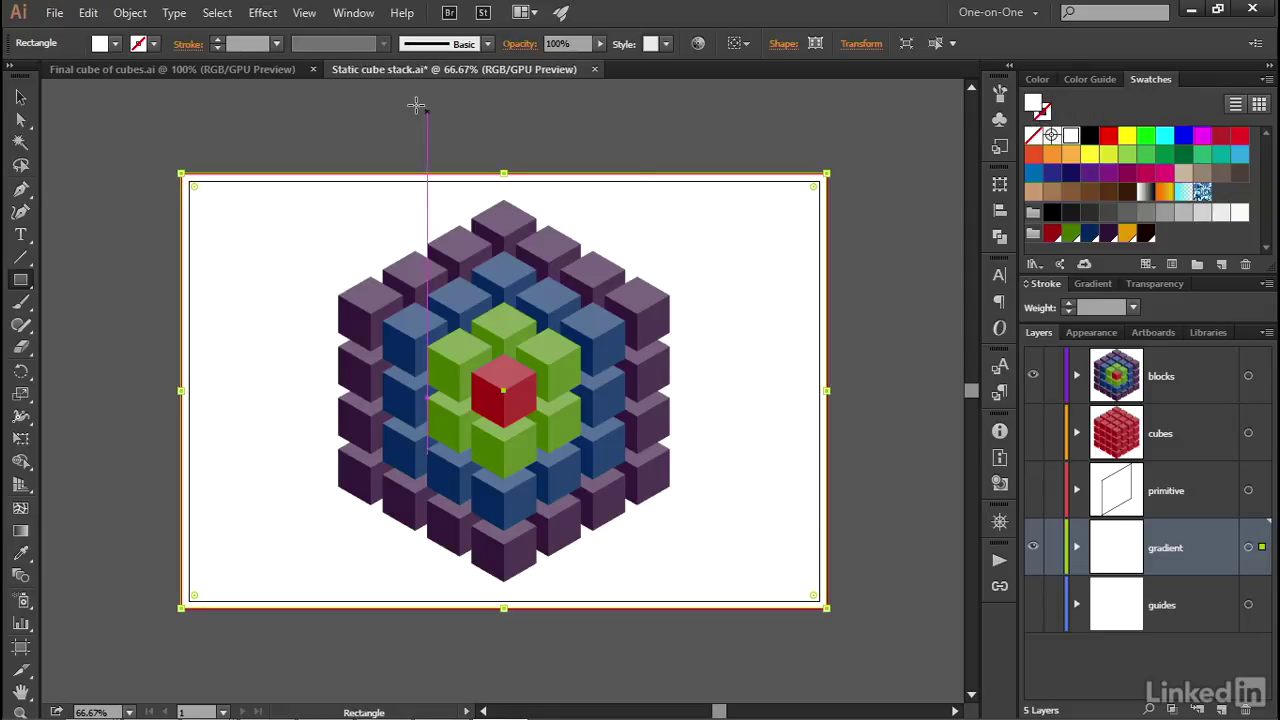
Fill the rectangle with a Radial gradient that runs from the Gold swatch to the Darkness swatch.
click(365, 13)
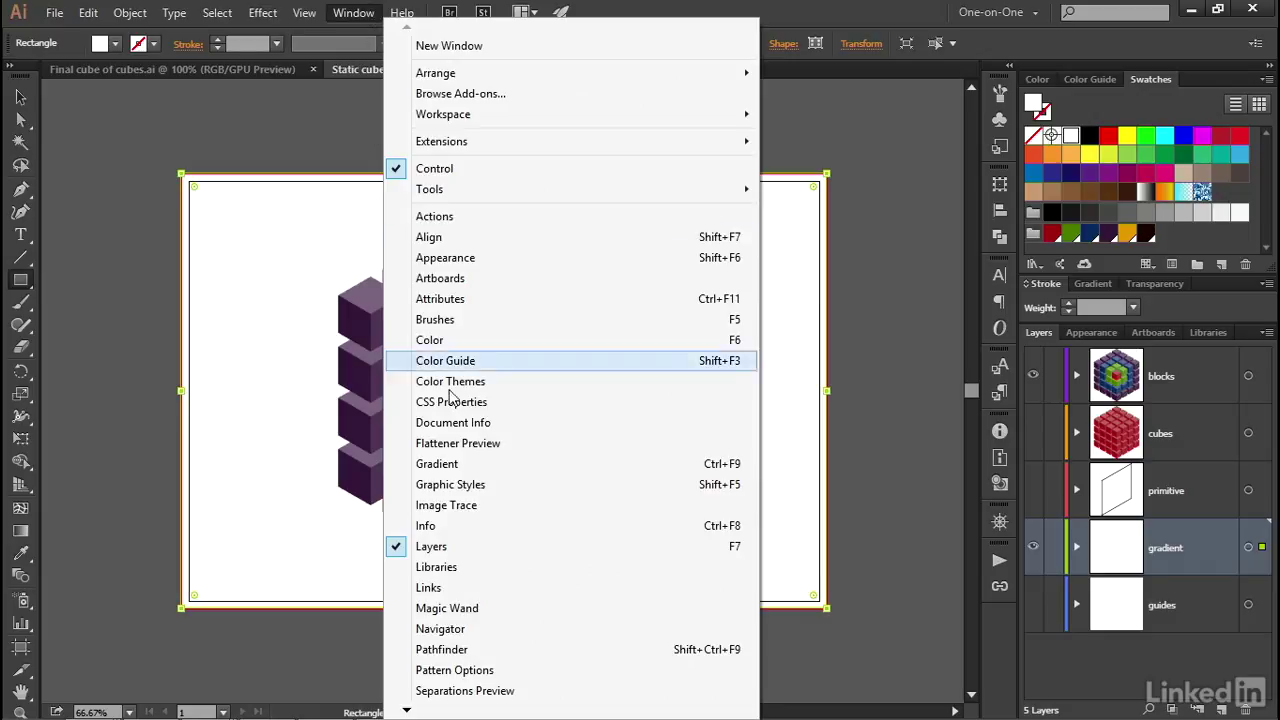
click(486, 466)
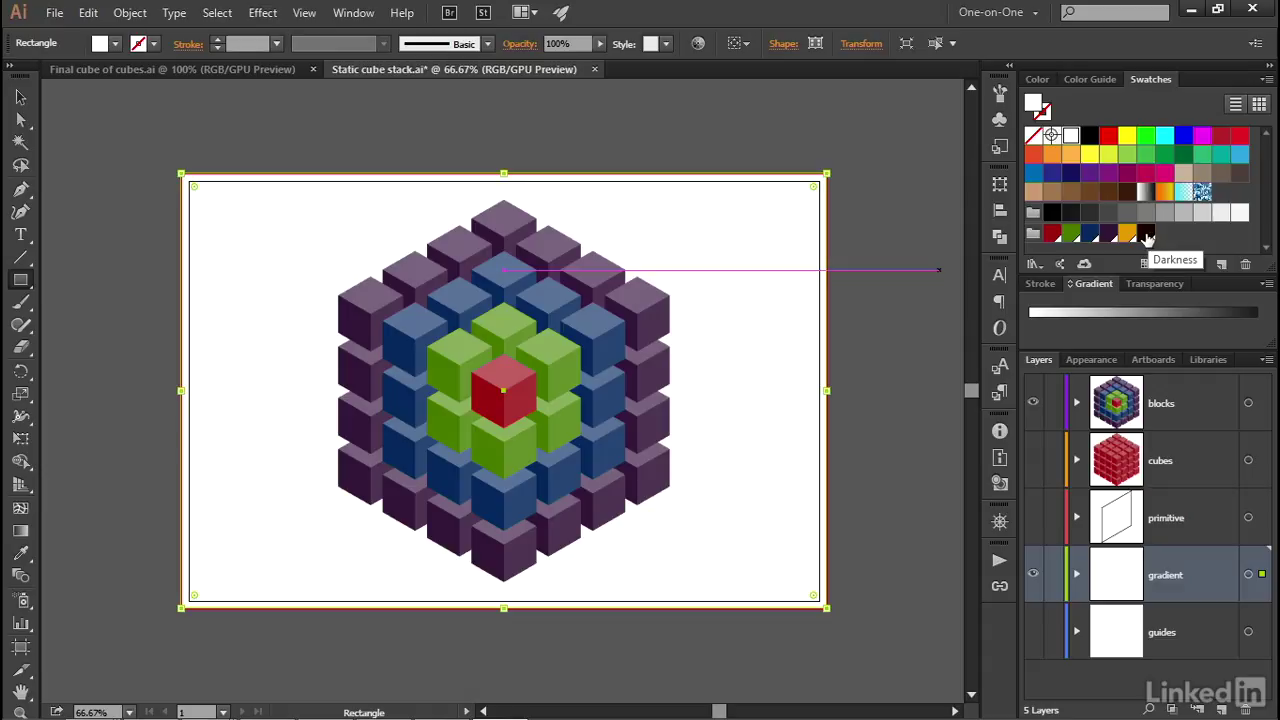
drag(1147, 236, 1258, 328)
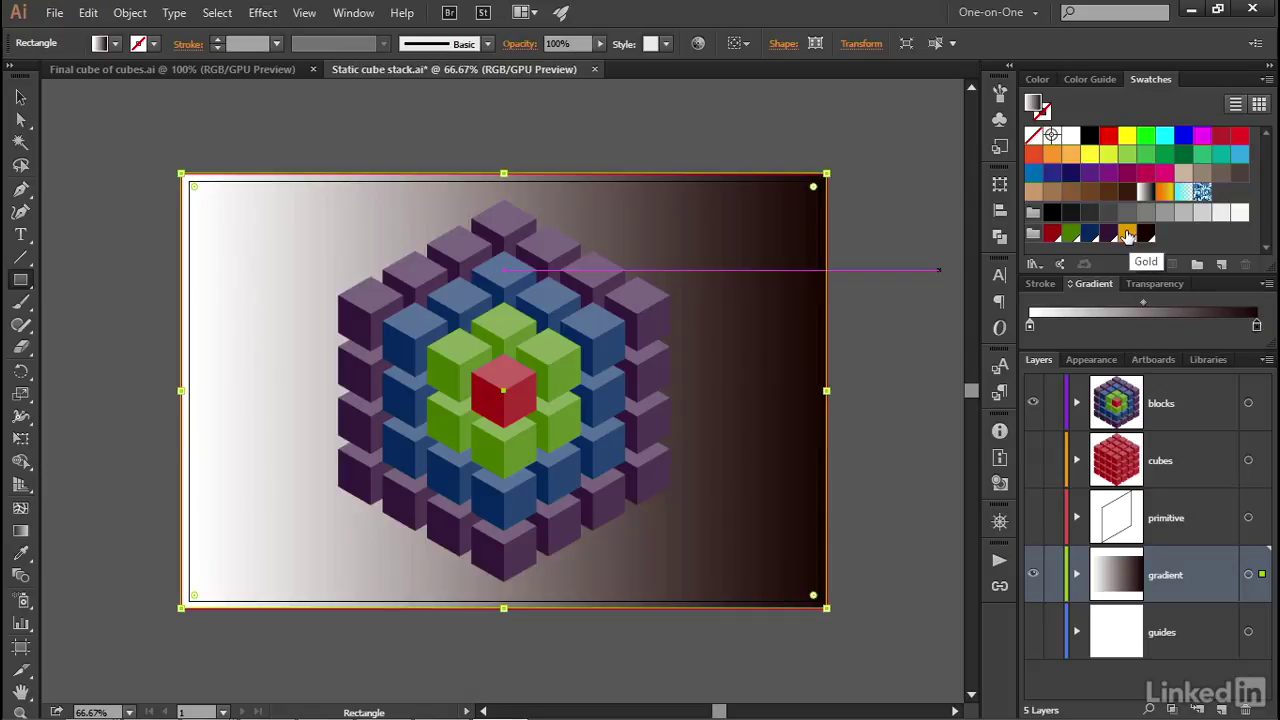
drag(1127, 235, 1029, 325)
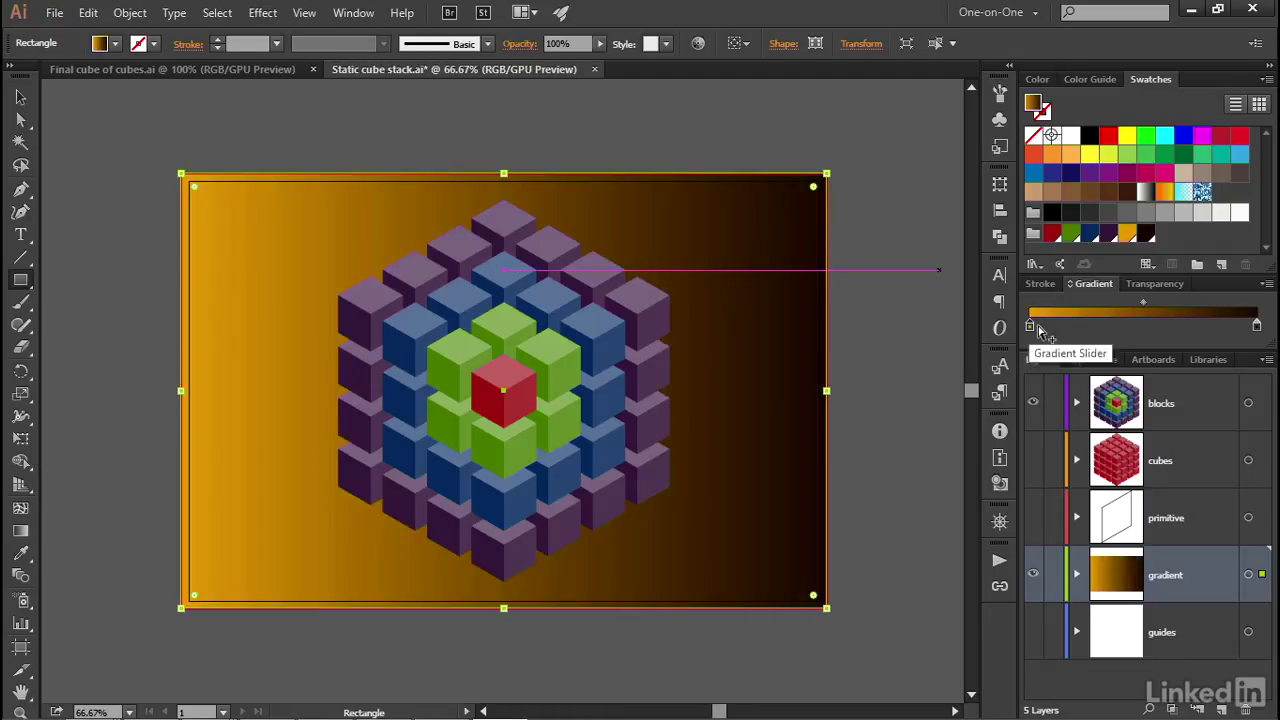
click(1070, 284)
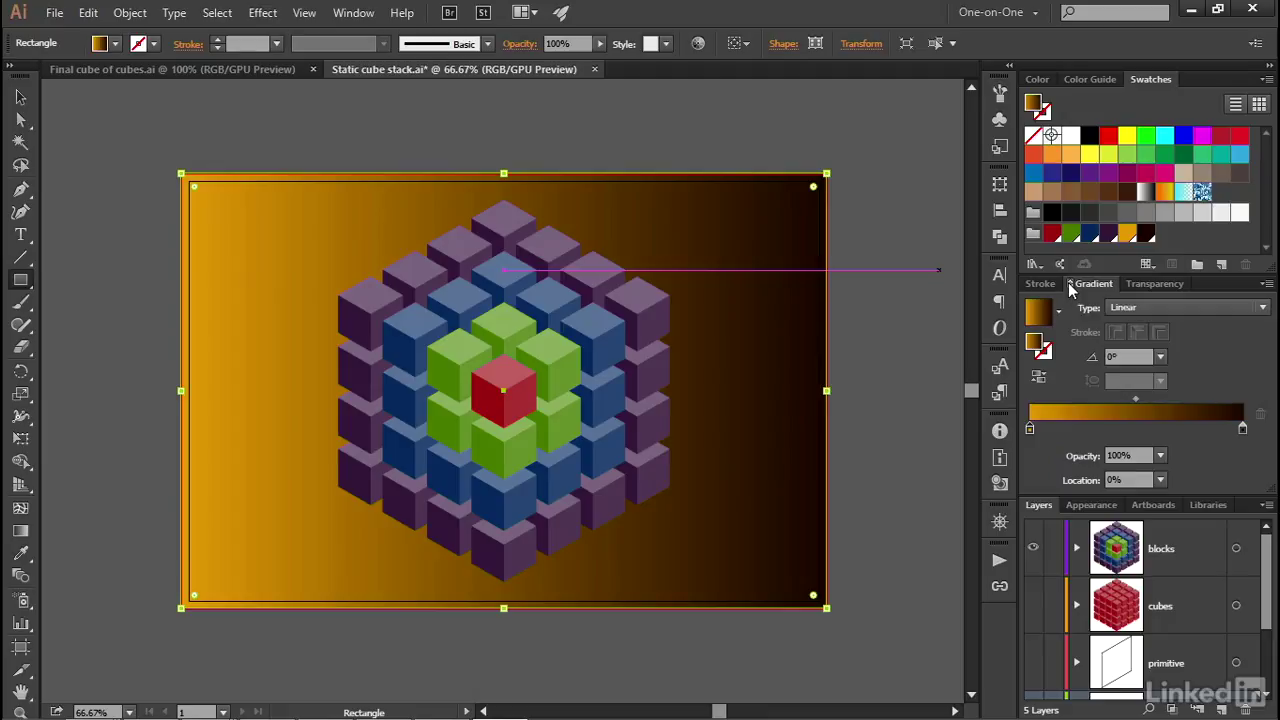
click(1175, 307)
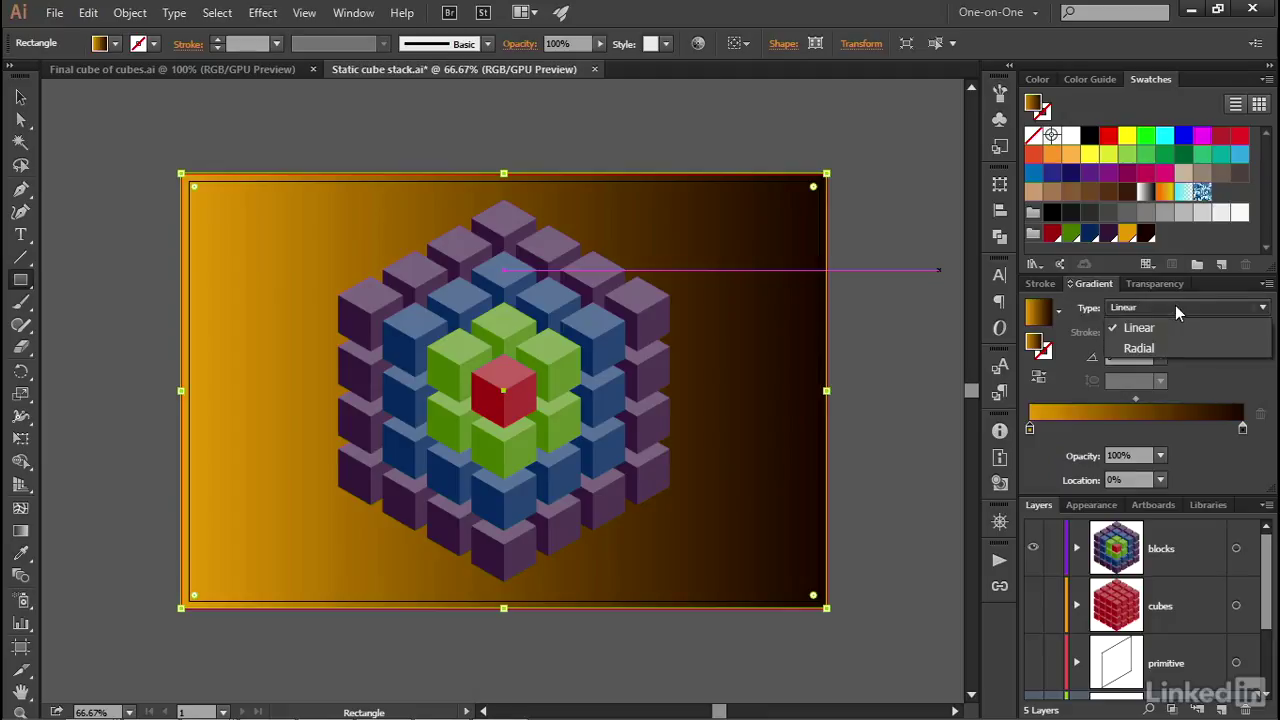
click(1169, 349)
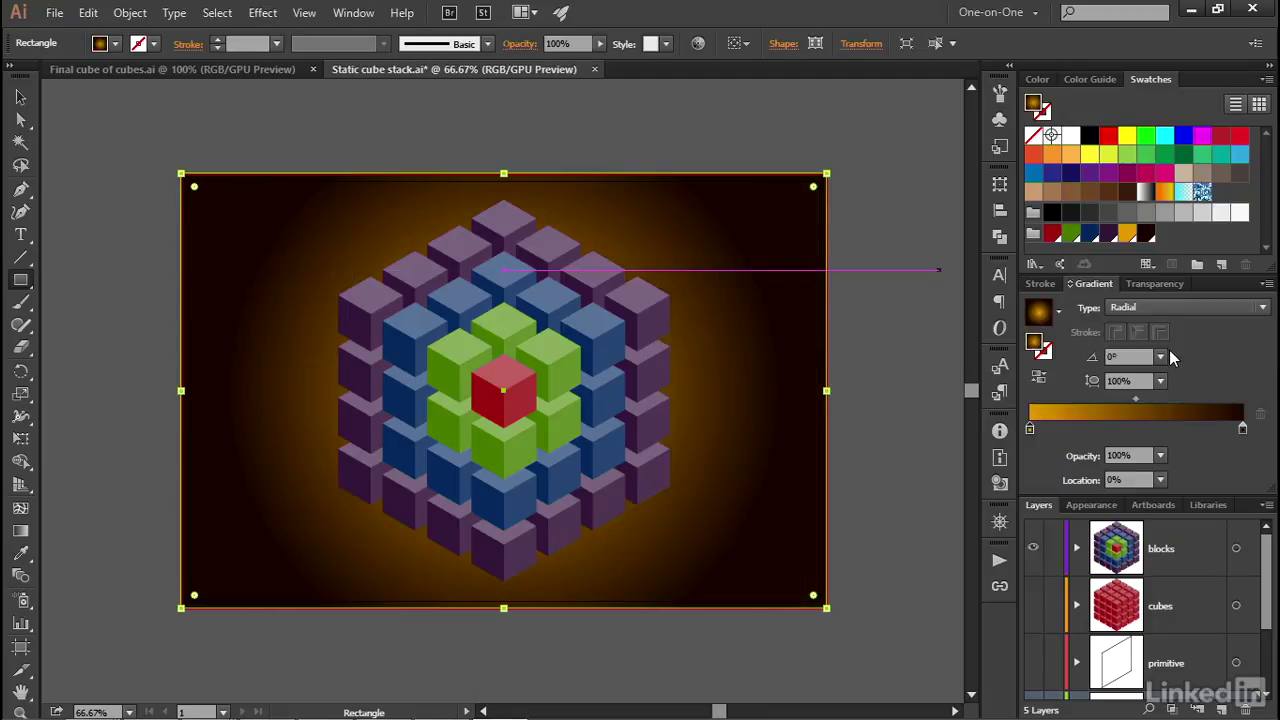
Rotate the rectangle's radial gradient to about 34.1° with the Gradient tool and extend its radius to the upper-right bleed corner.
click(22, 534)
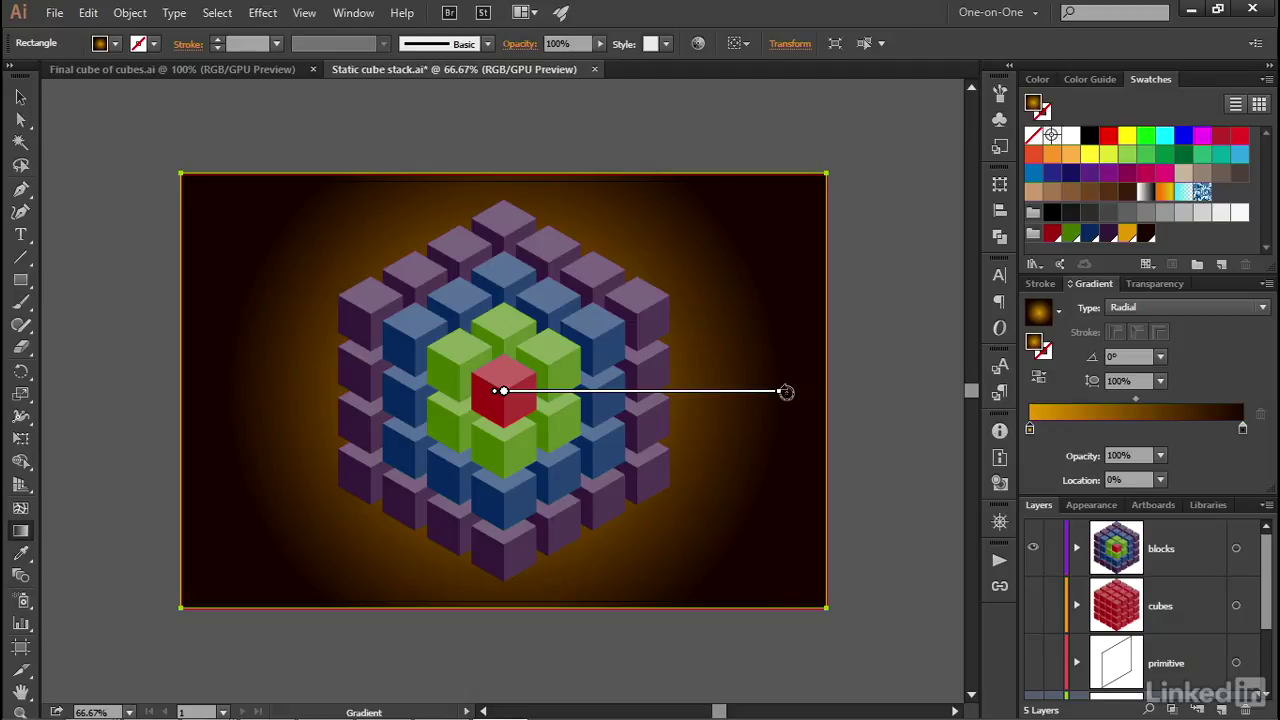
mouse_move(786, 392)
mouse_down()
mouse_move(803, 237)
mouse_move(826, 172)
mouse_up()
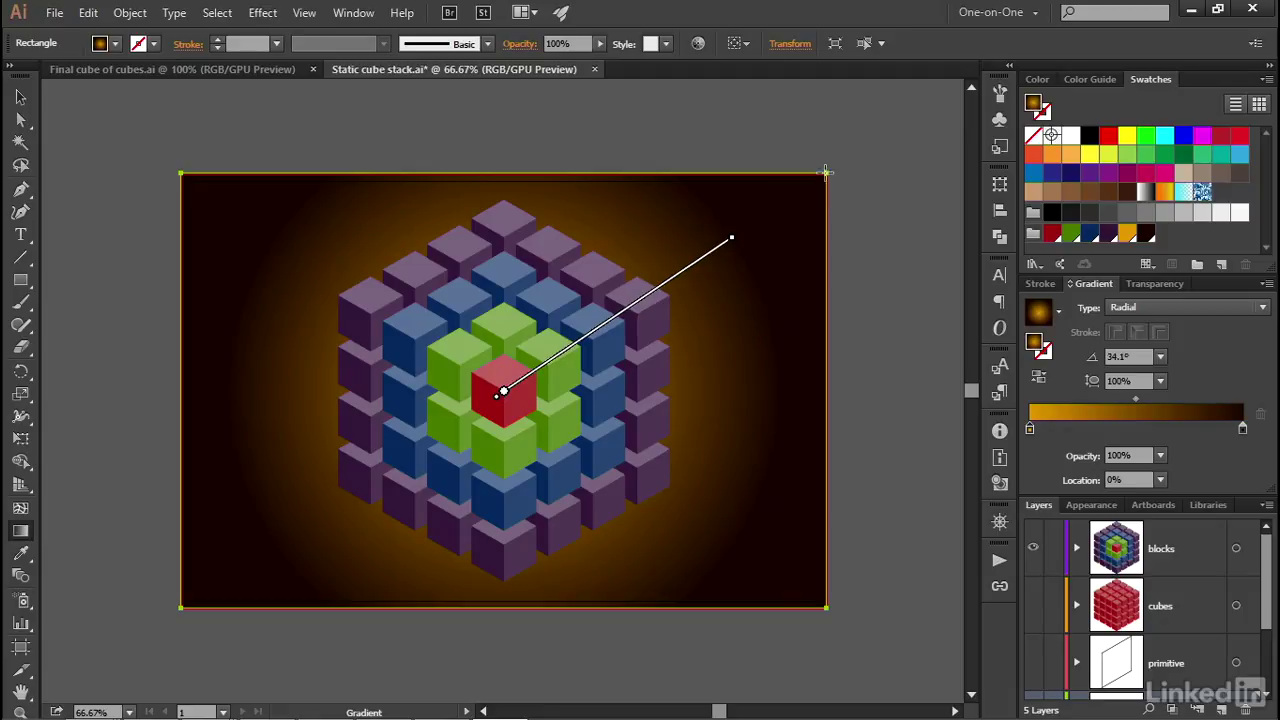
mouse_move(735, 246)
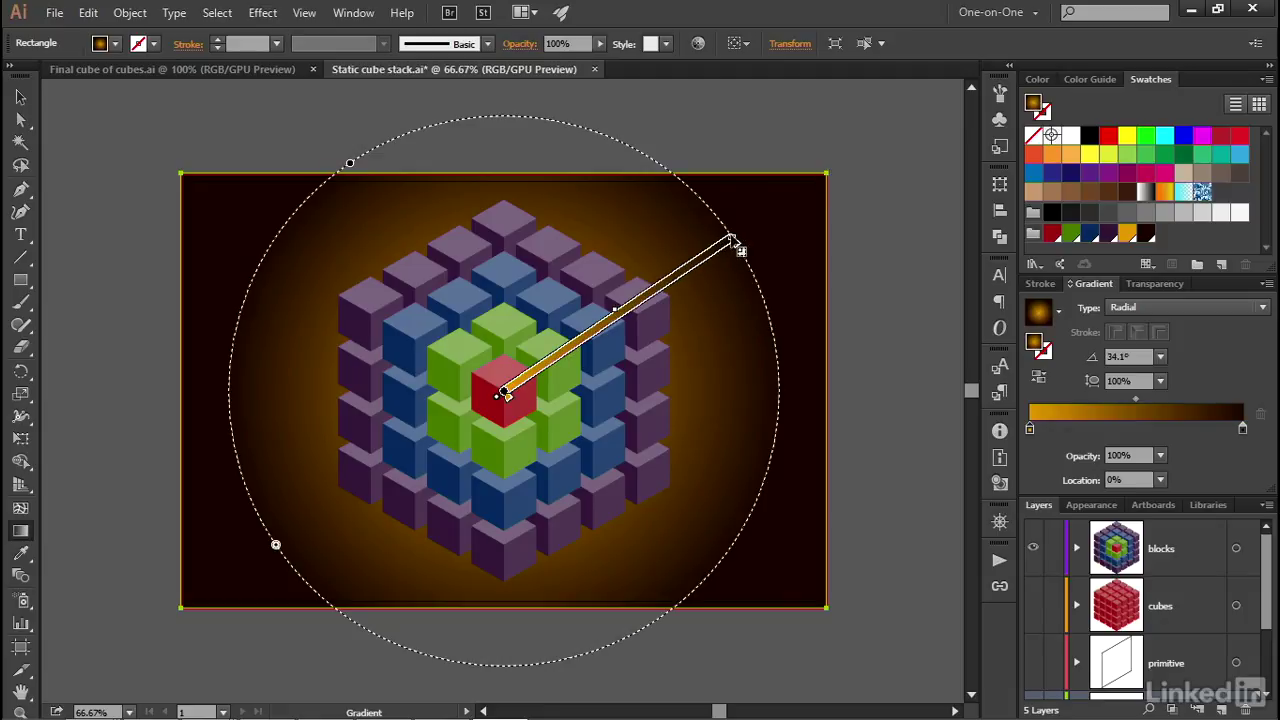
drag(733, 240, 828, 179)
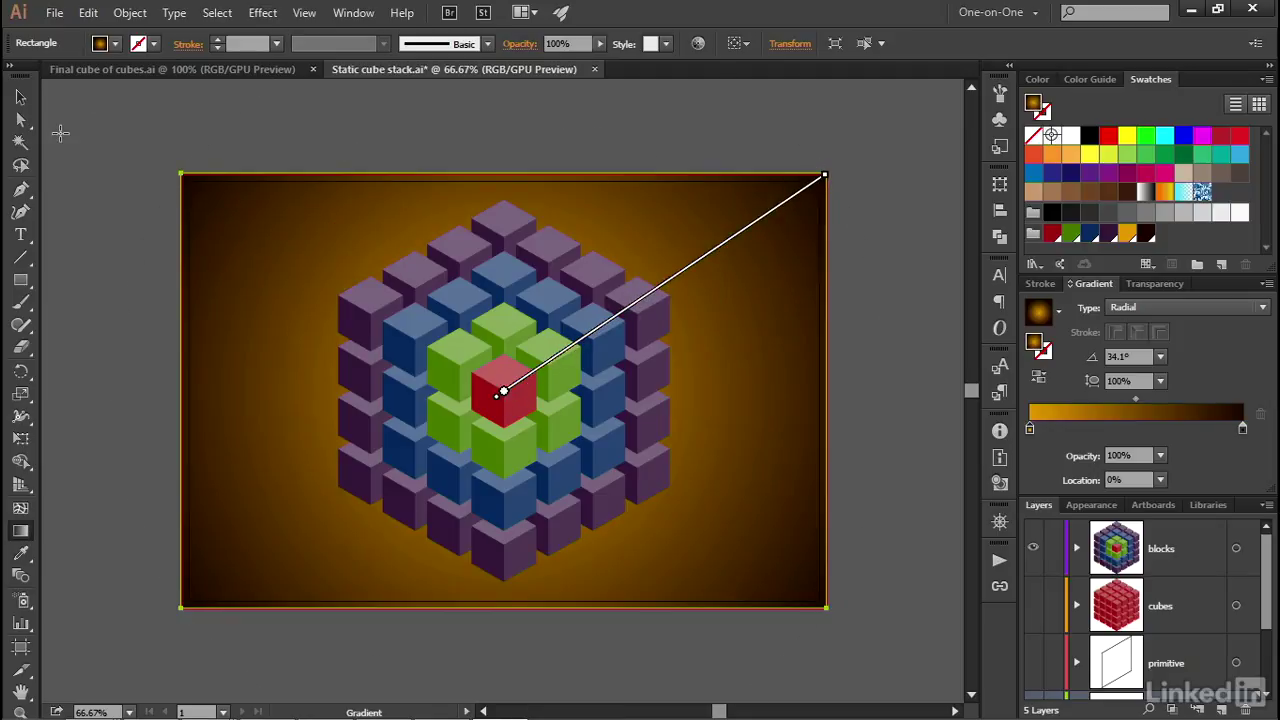
key(v)
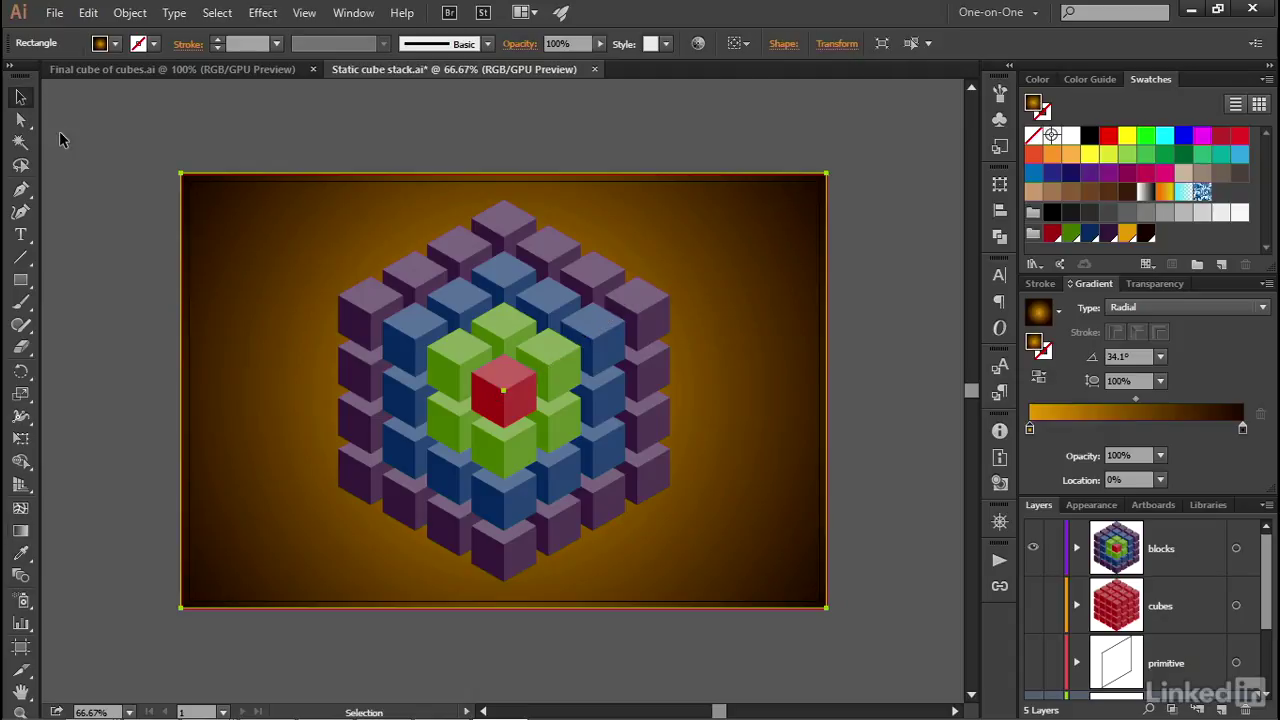
Bring the full layer list back into view and lock the gradient layer.
click(1040, 286)
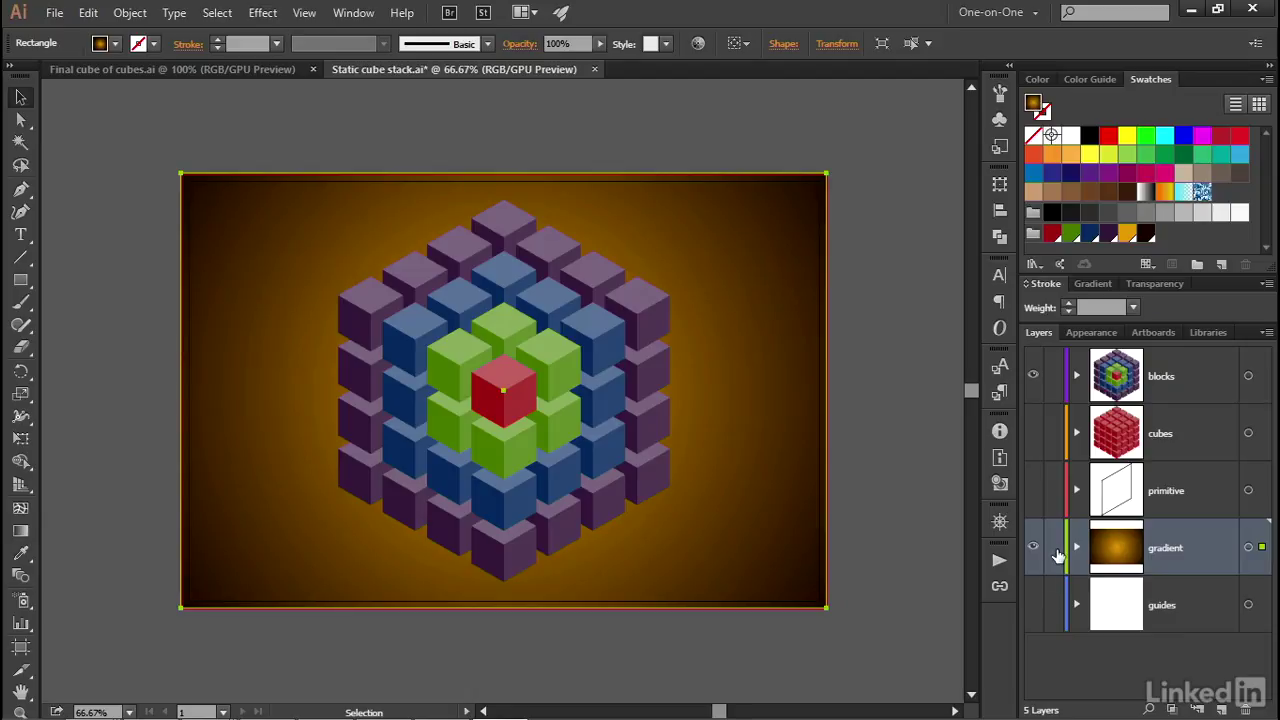
click(1053, 548)
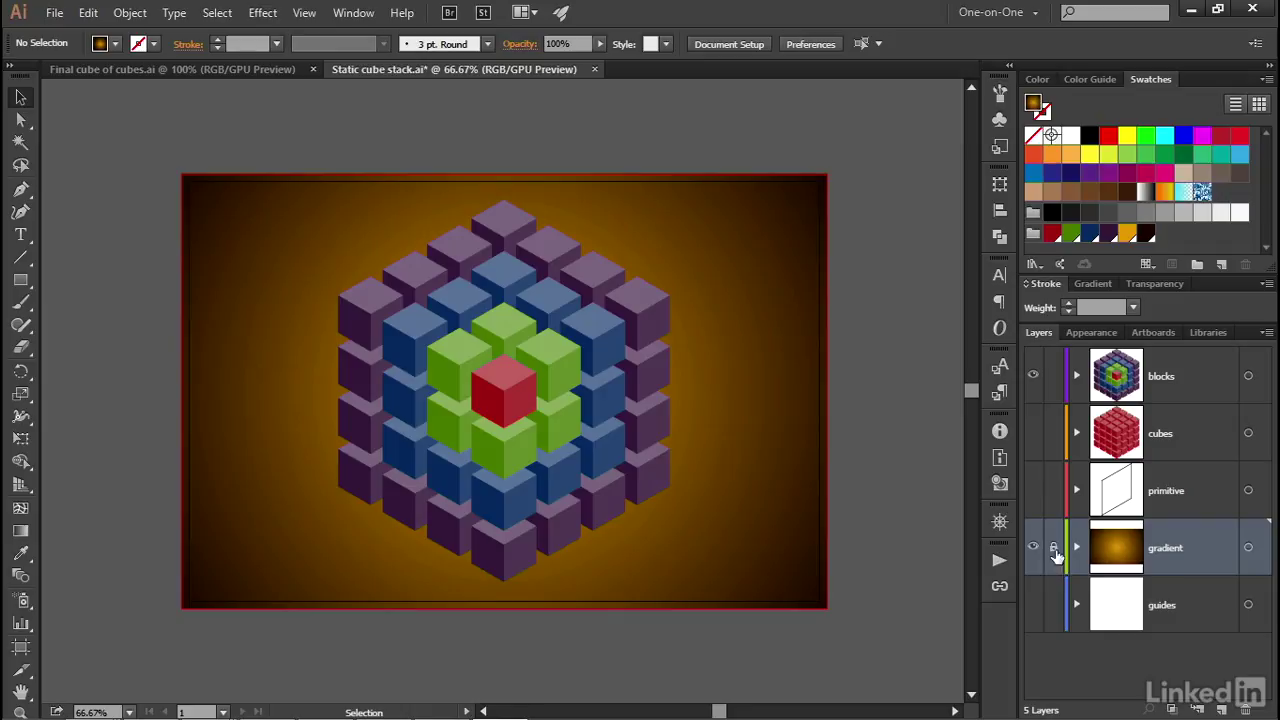
Select the purple cube group, move it aside from the other cubes, and undo that move.
key(ctrl+1)
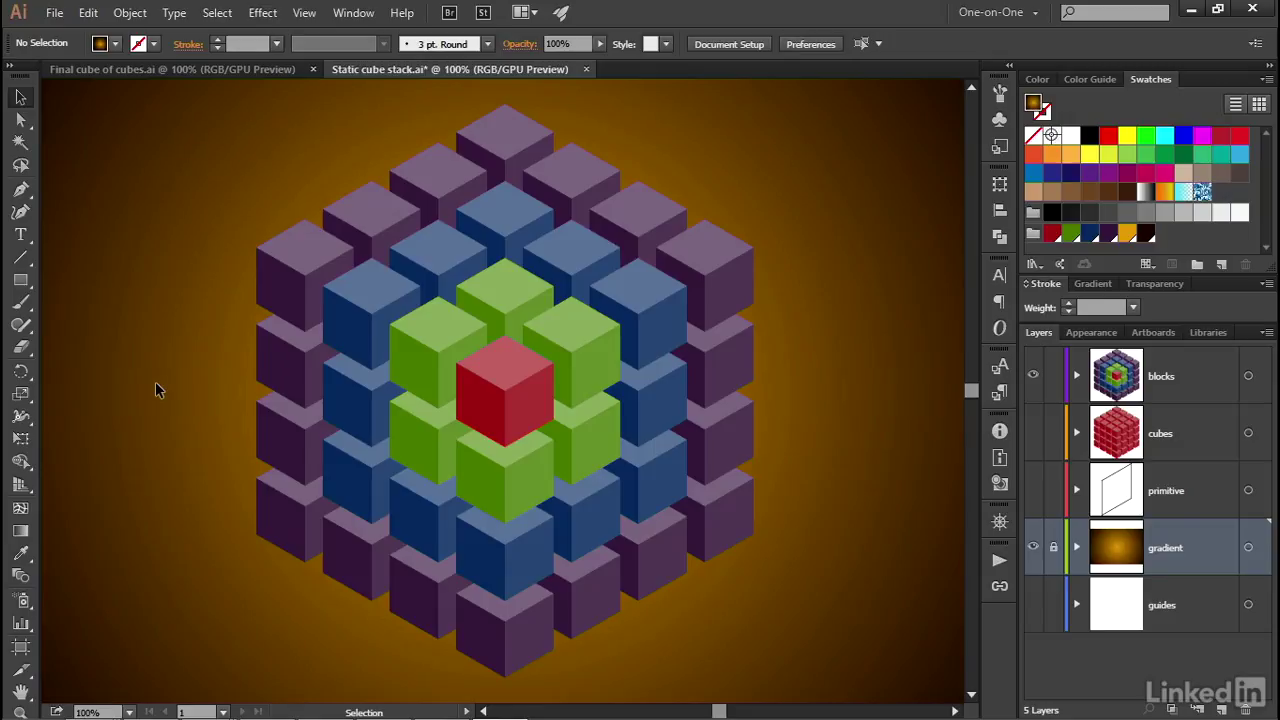
click(277, 429)
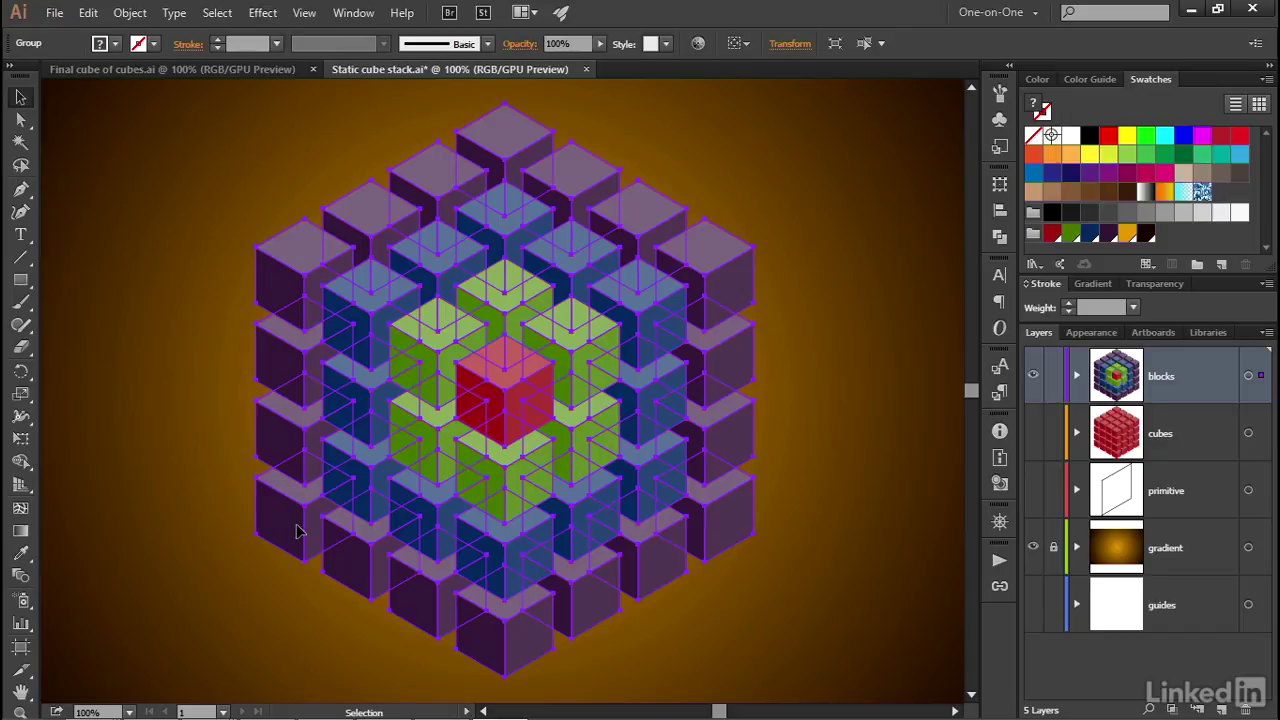
drag(296, 531, 631, 499)
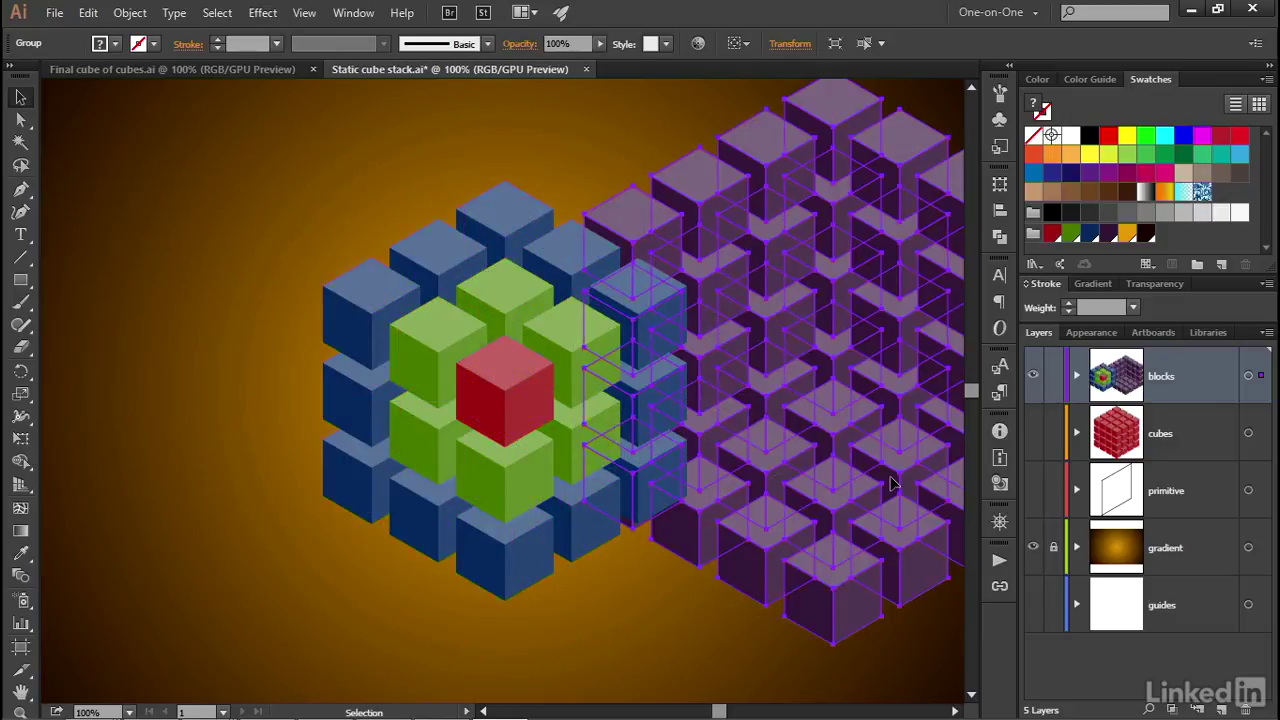
key(ctrl+z)
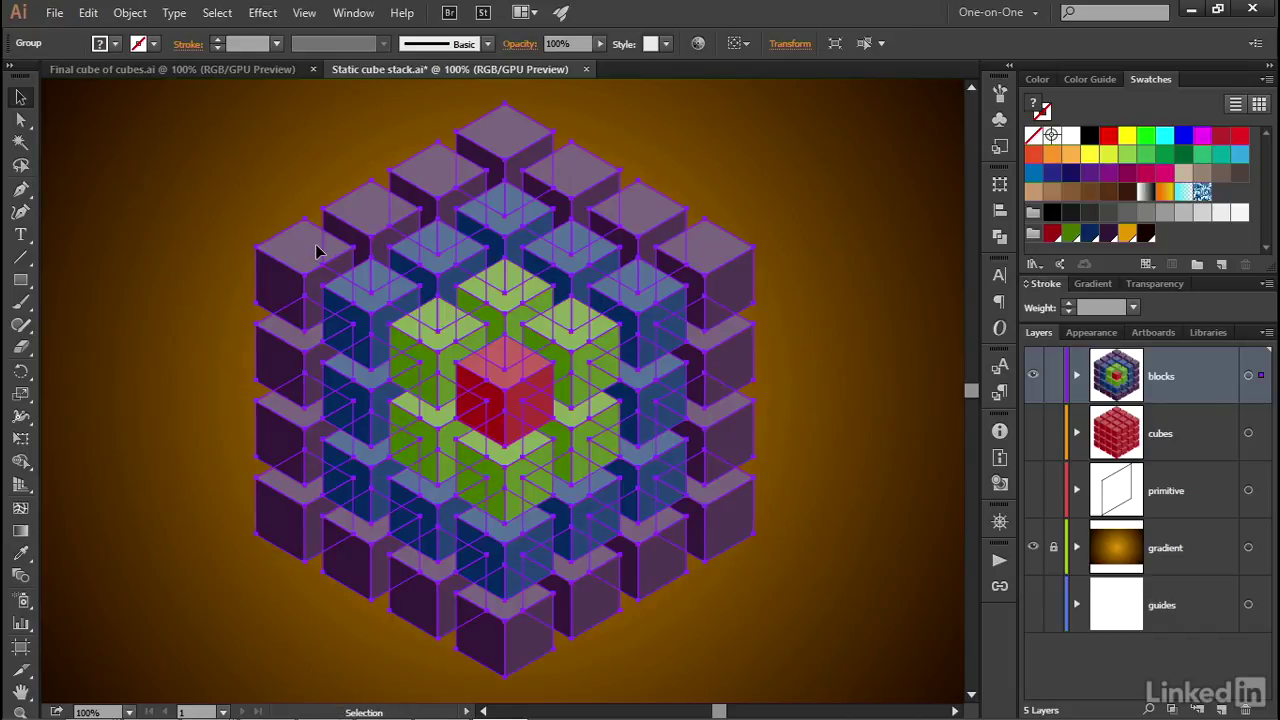
Hide the selection edges and start an Outer Glow effect on the purple cube group with the Gold swatch as its color.
key(a)
click(180, 178)
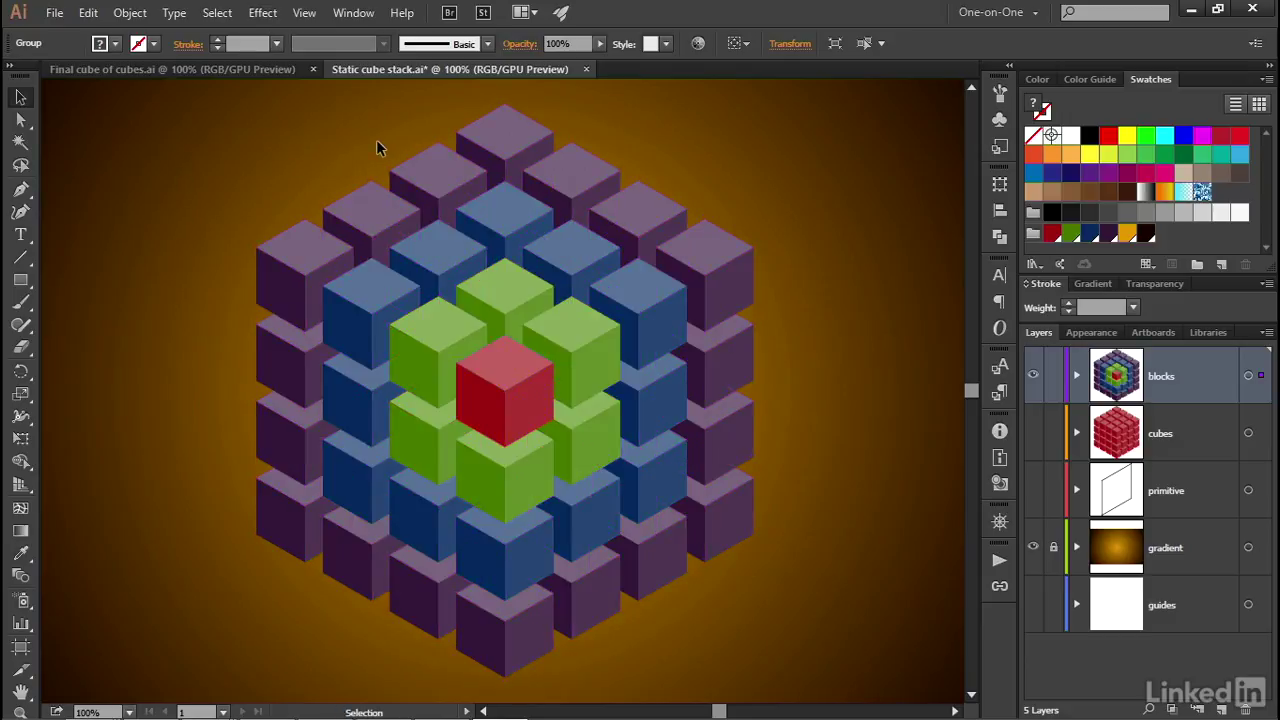
click(264, 14)
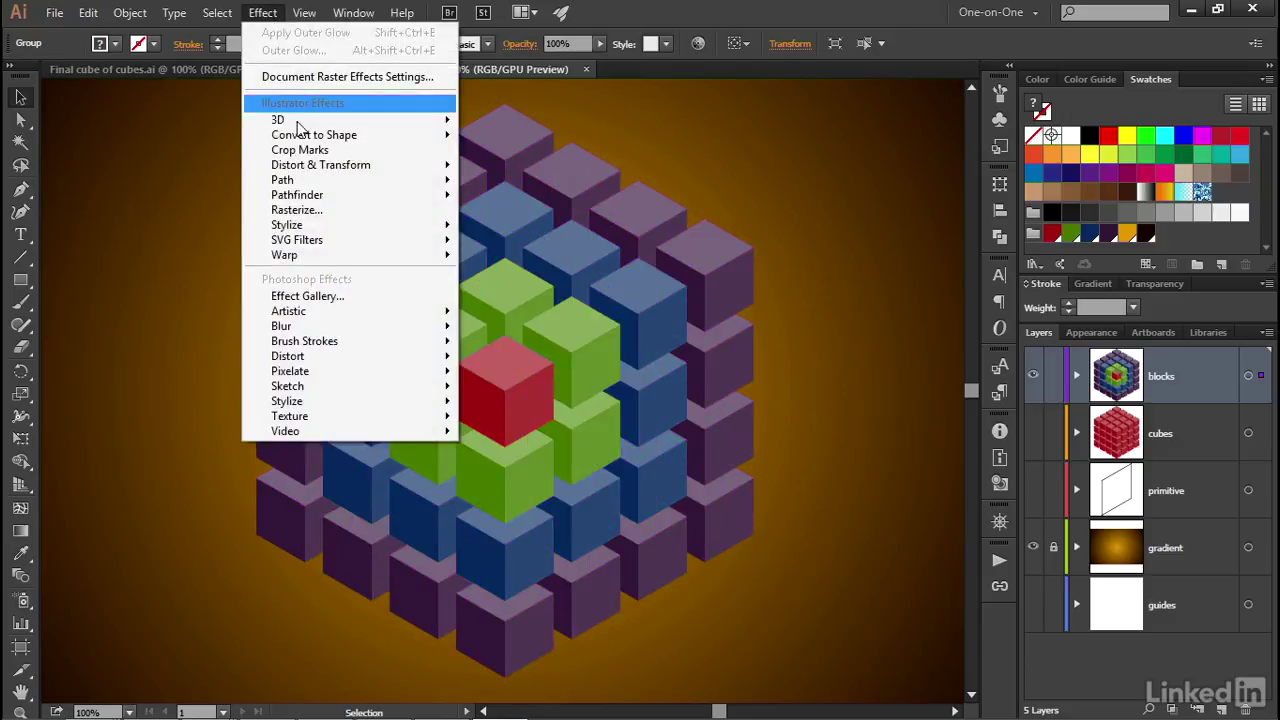
mouse_move(367, 227)
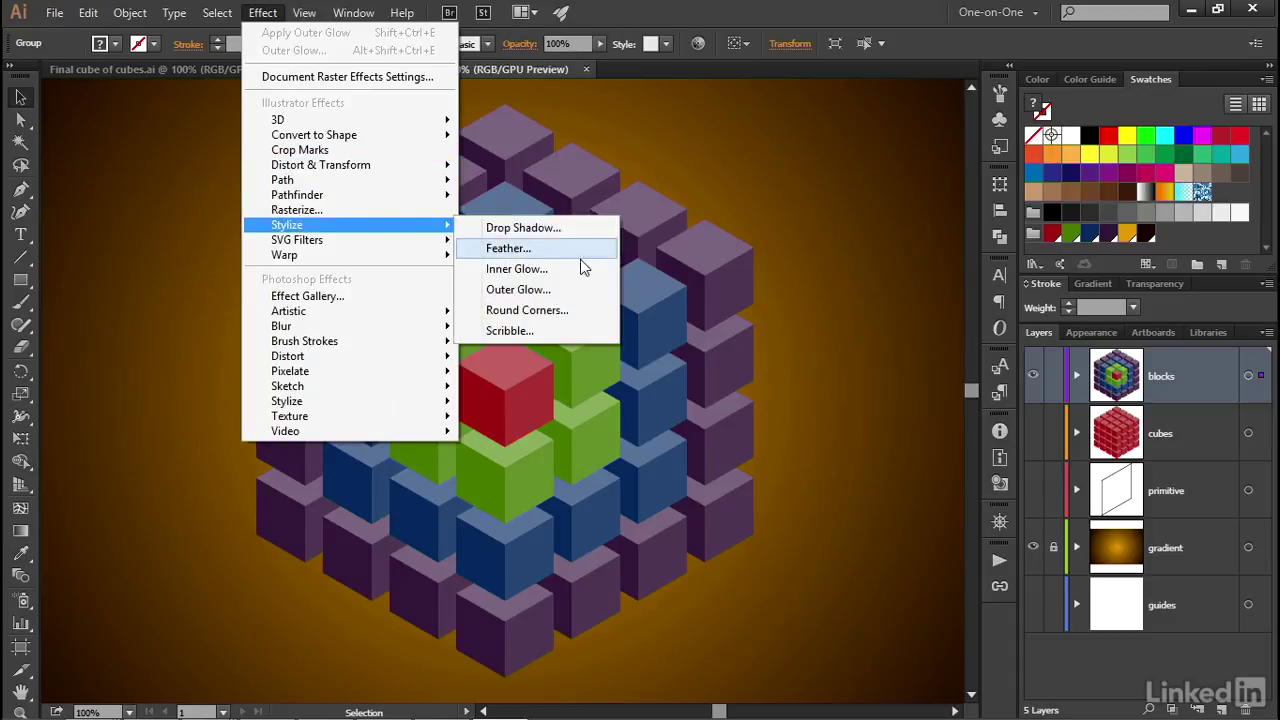
click(586, 290)
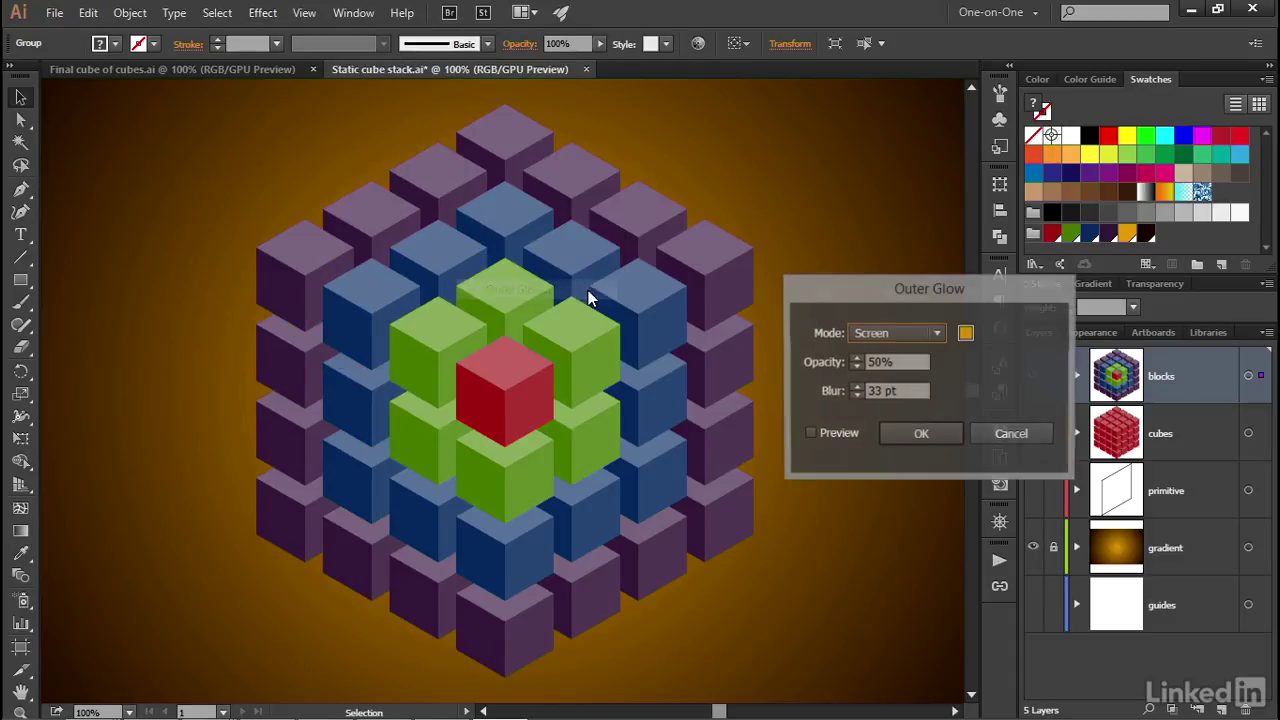
click(966, 336)
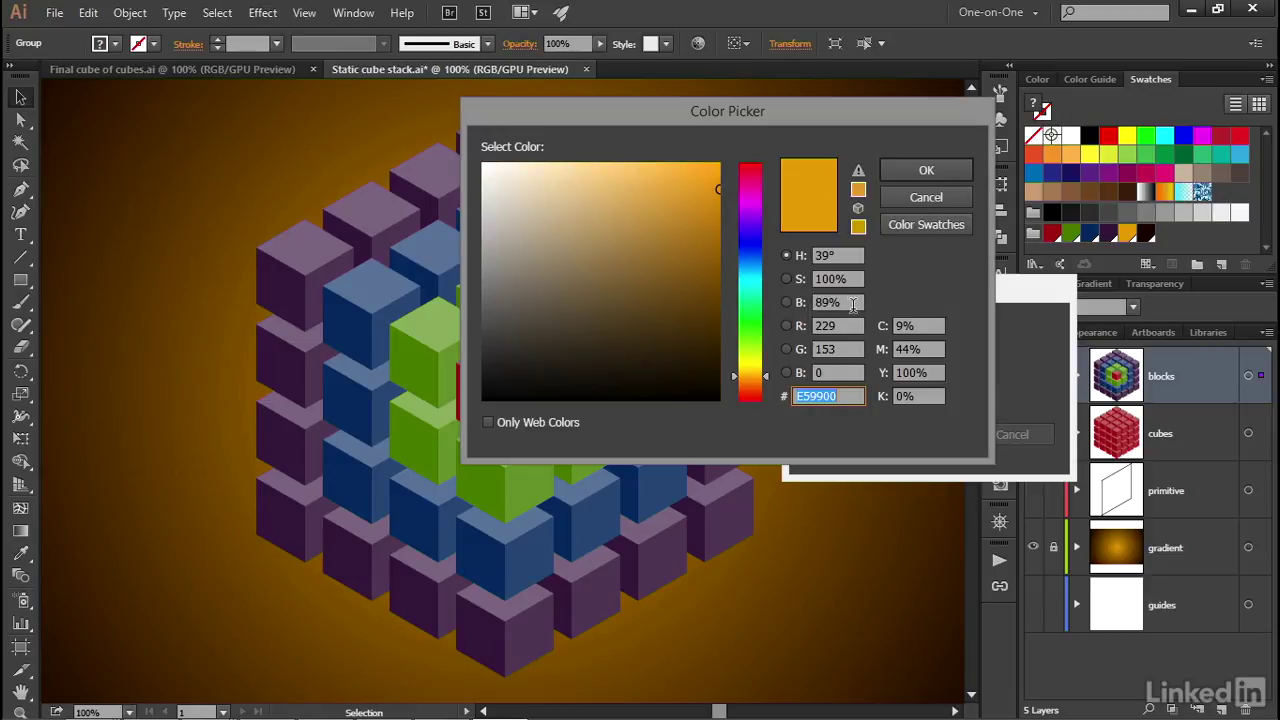
click(908, 228)
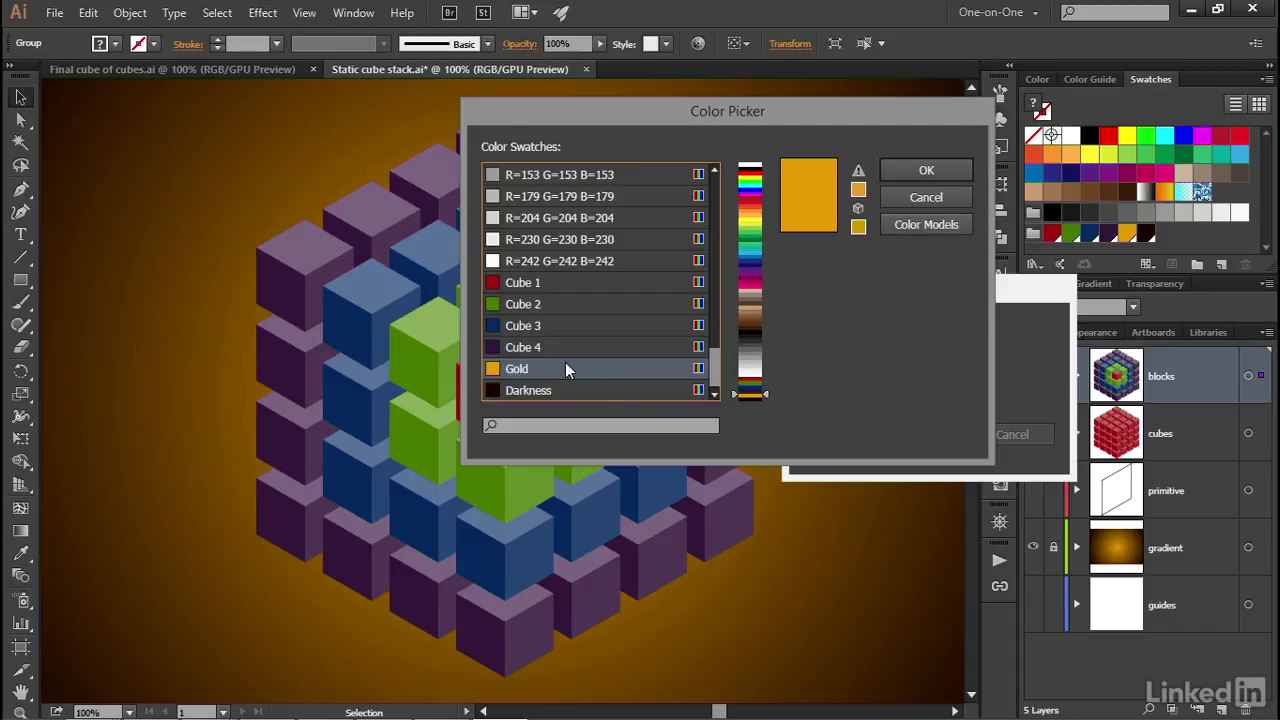
mouse_move(712, 364)
mouse_down()
mouse_move(714, 224)
mouse_move(717, 388)
mouse_up()
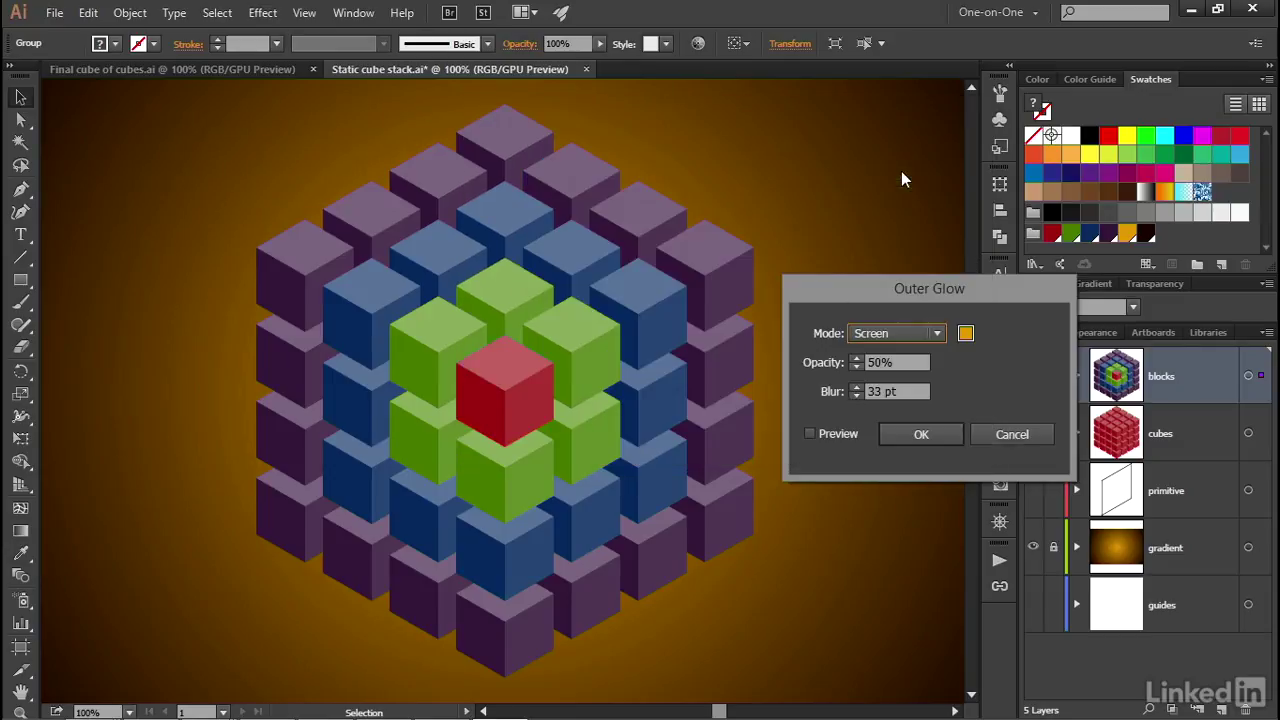
Choose Screen as the glow's blend mode and turn on the live preview.
click(910, 333)
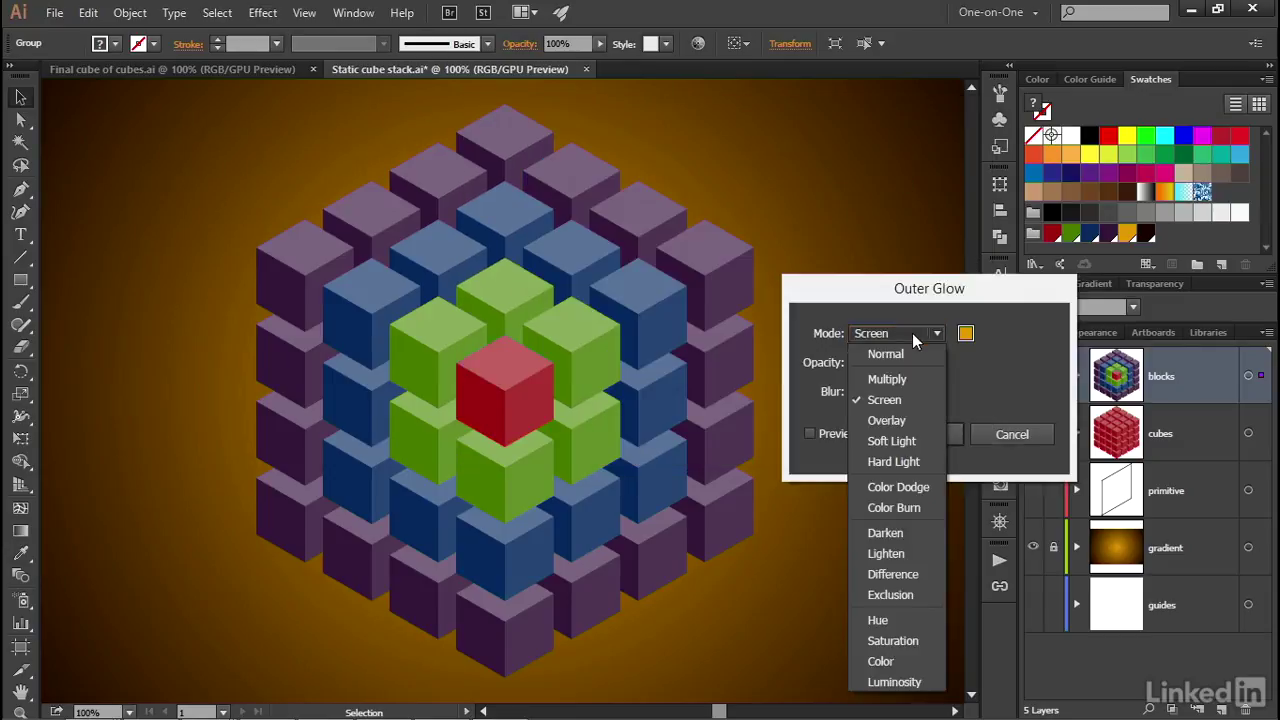
click(918, 401)
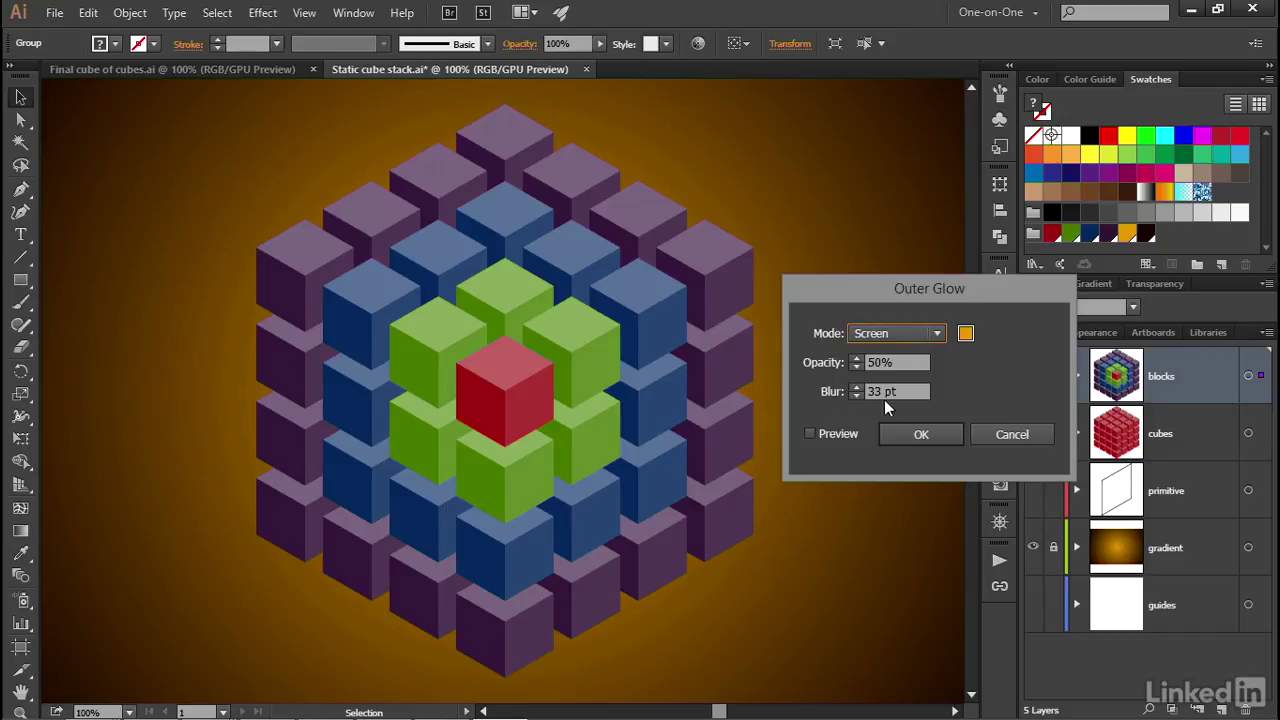
click(809, 434)
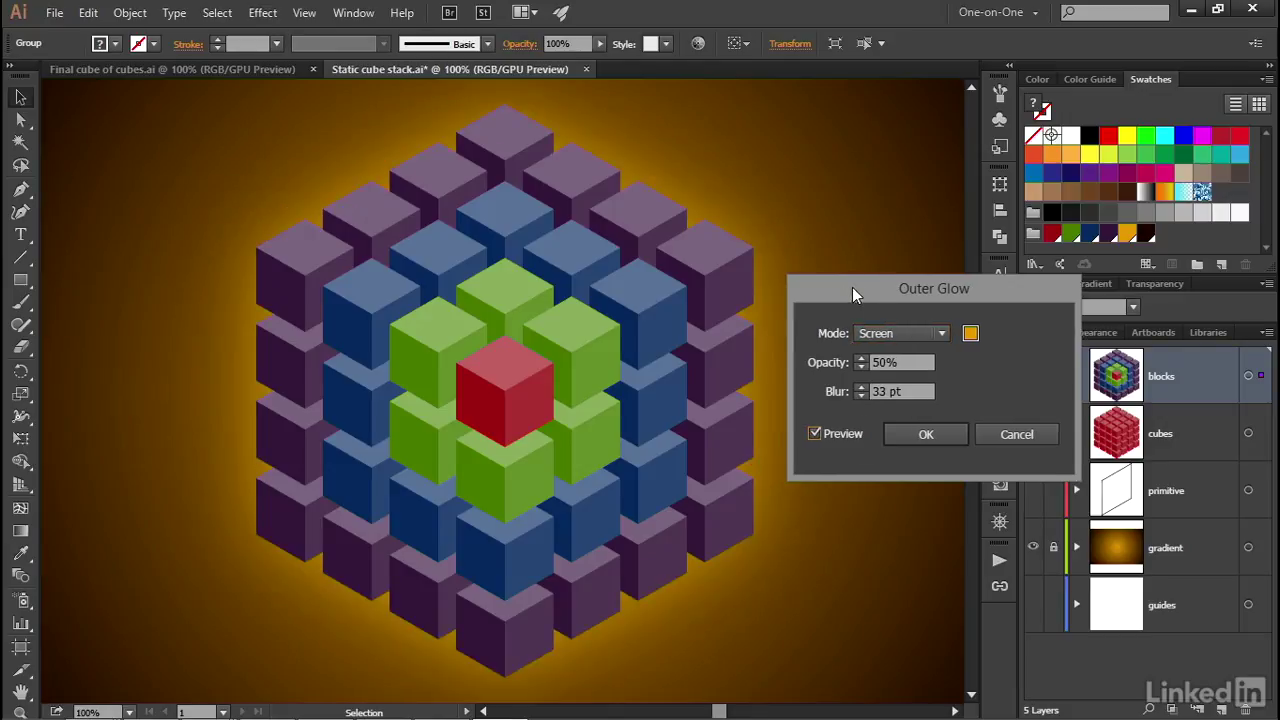
Move the Outer Glow dialog clear of the artwork and try an opacity of 100% with a blur of 100 pt.
drag(847, 288, 911, 183)
click(918, 256)
text(100)
key(Tab)
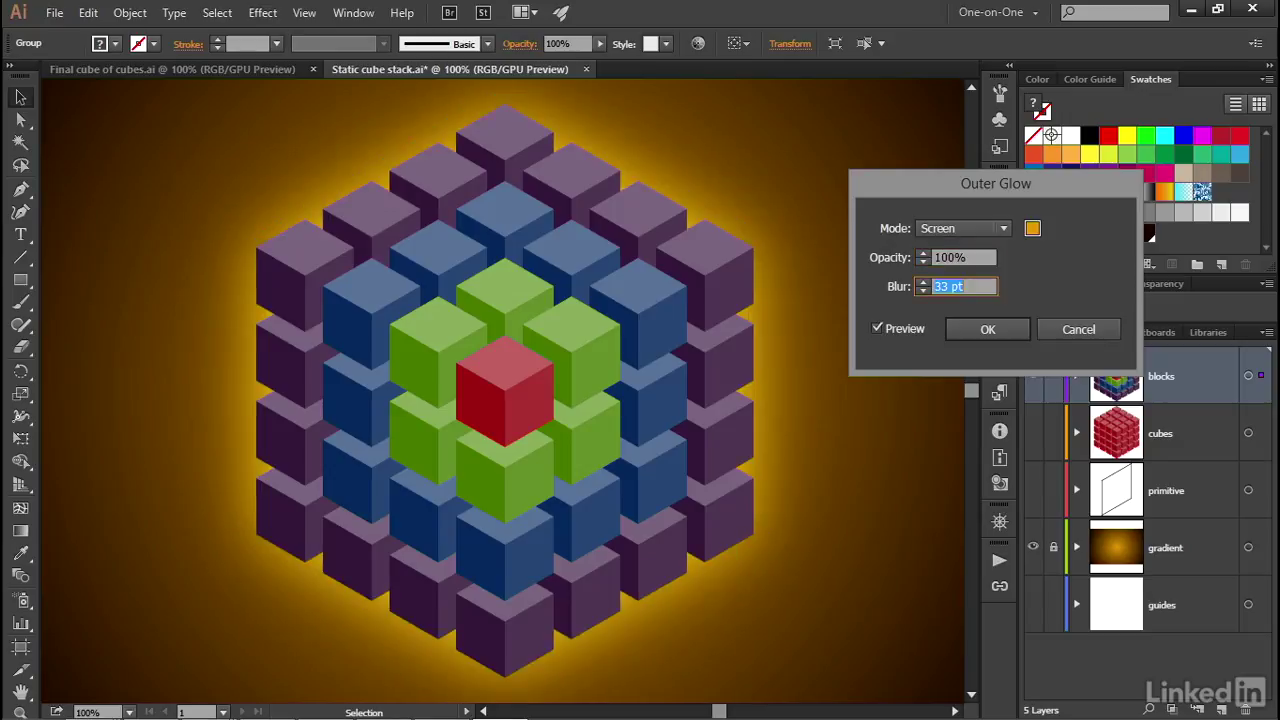
text(100)
key(Tab)
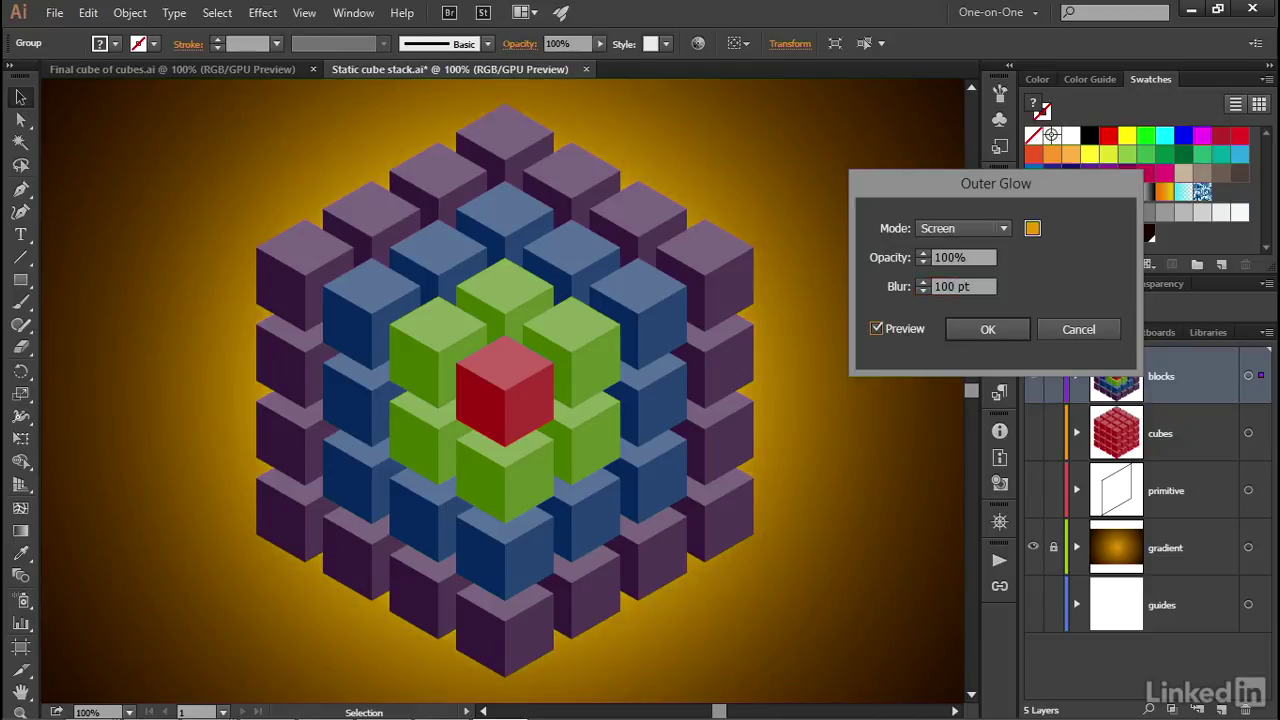
Try a tight glow by setting the blur to 5 pt.
key(shift+Tab)
text(5)
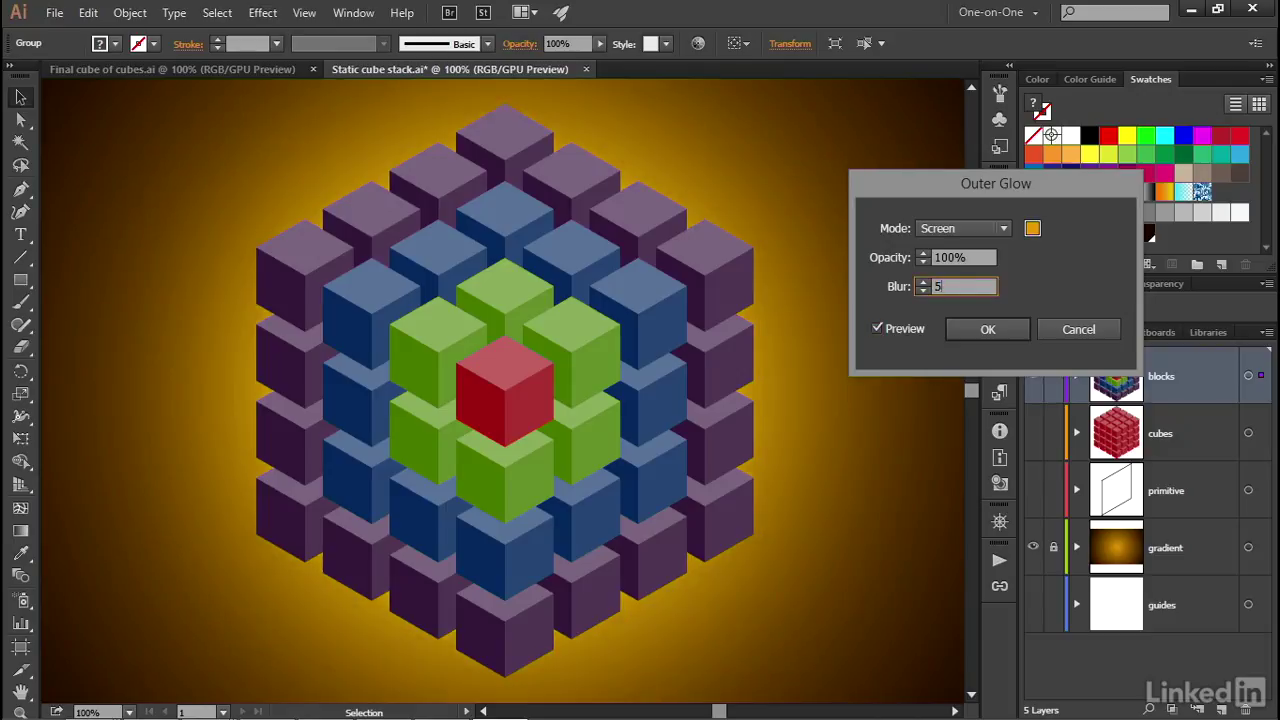
key(Tab)
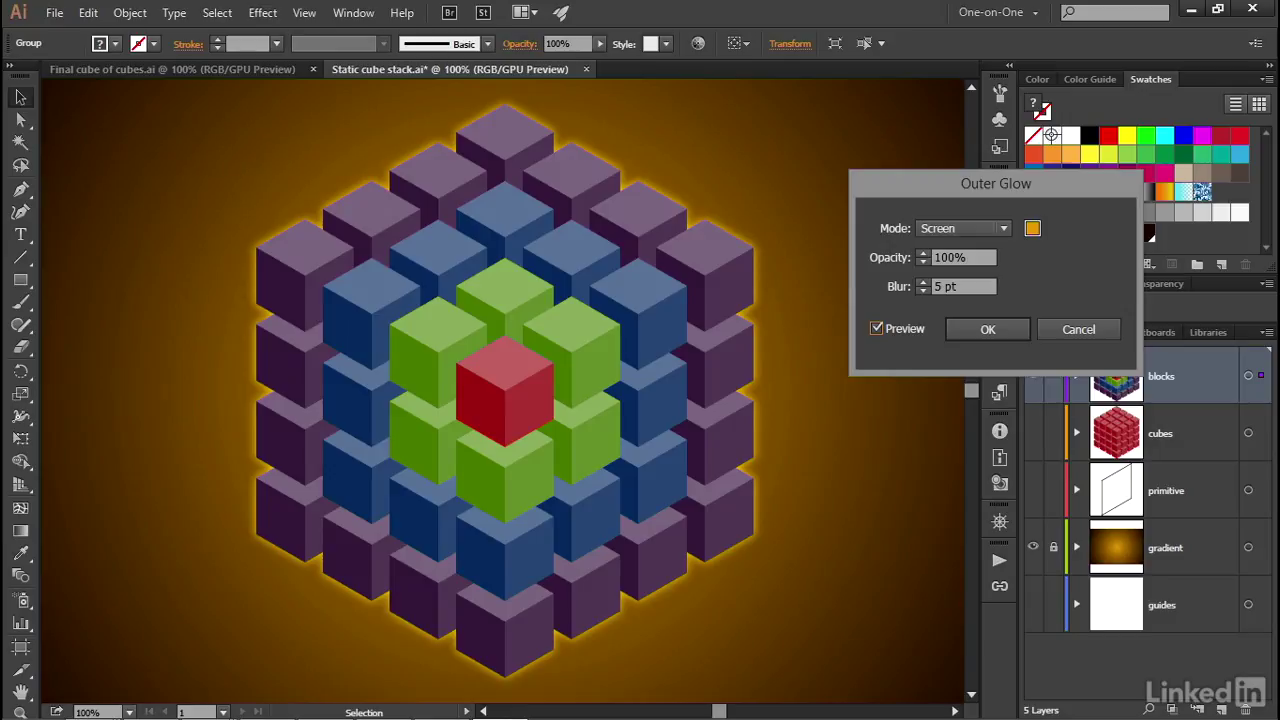
Set the glow's blur to 33 pt and its opacity to 50%, and apply the effect to the purple cube group.
key(shift+Tab)
text(33)
key(shift+Tab)
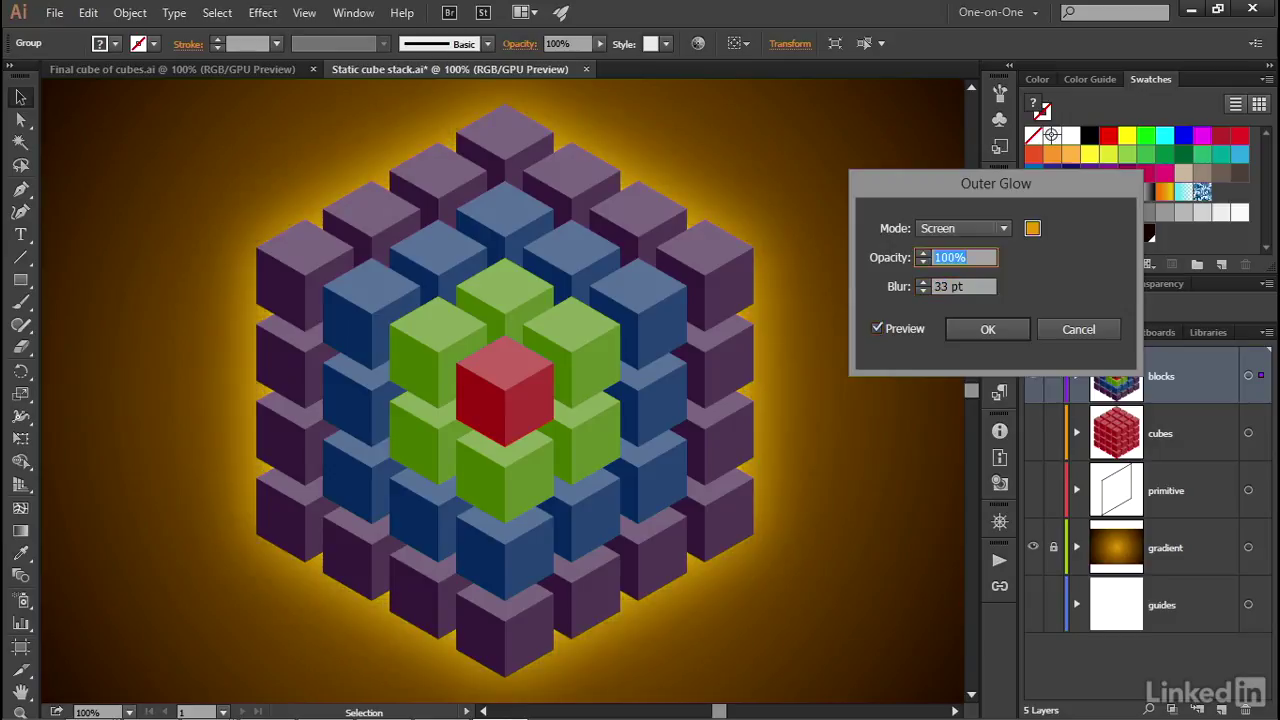
text(50)
key(Tab)
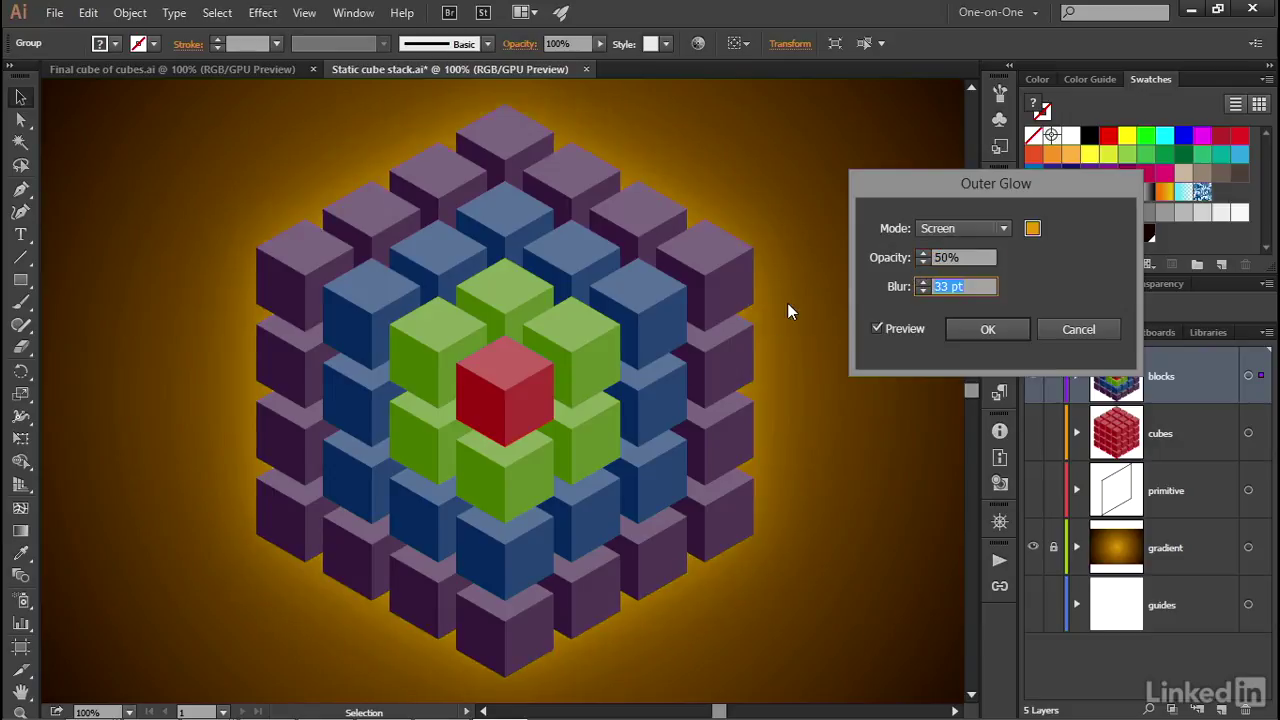
click(961, 328)
click(866, 277)
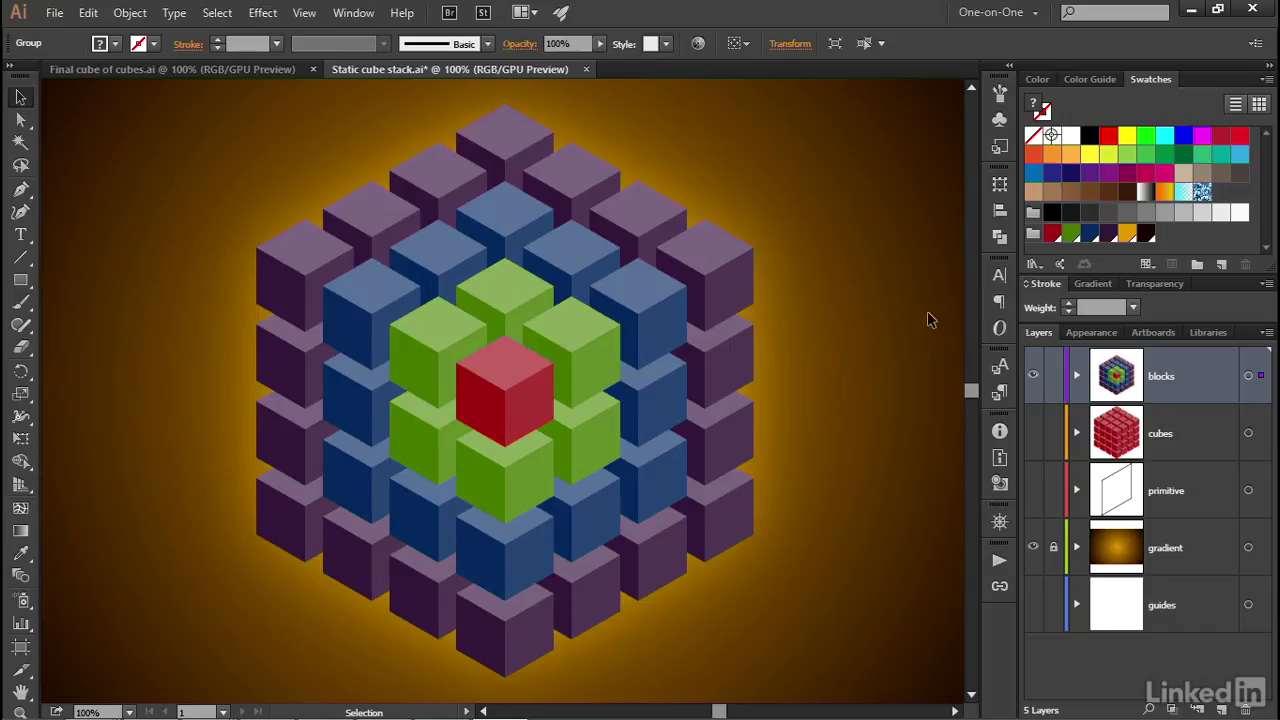
Review the Outer Glow settings listed in the purple cube group's appearance and close them without changes.
click(1097, 334)
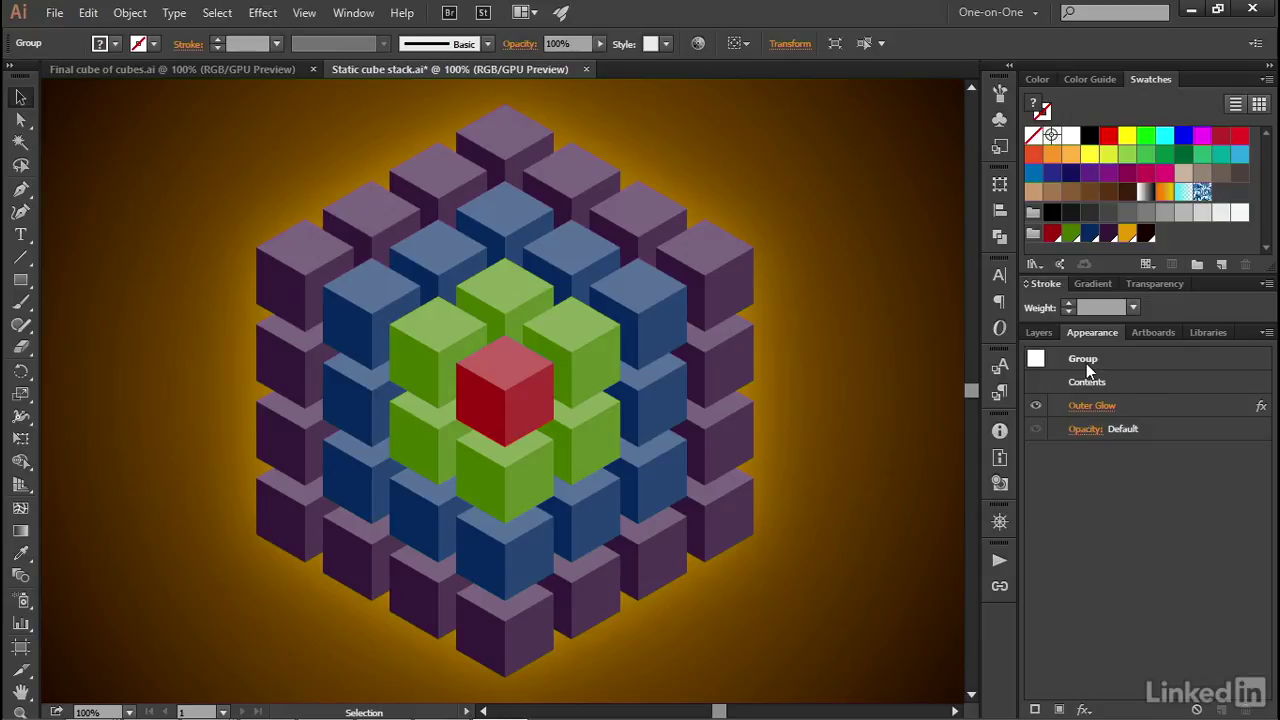
click(1078, 408)
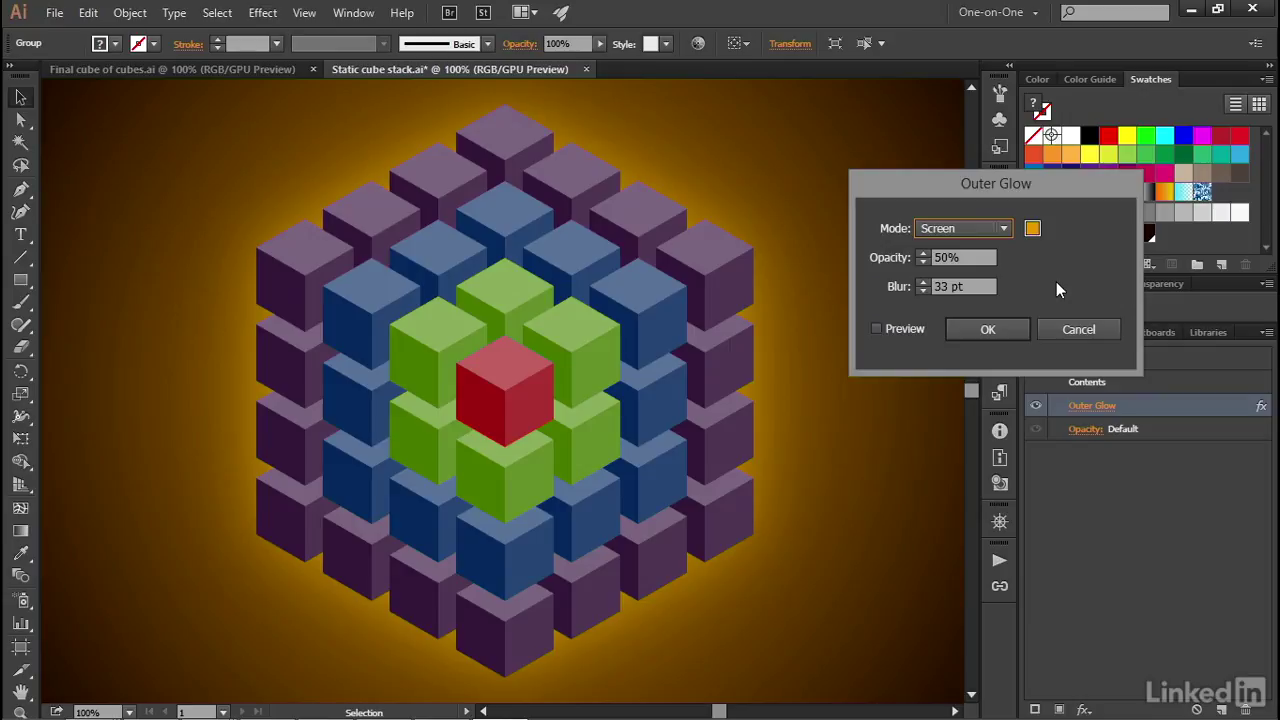
click(1057, 334)
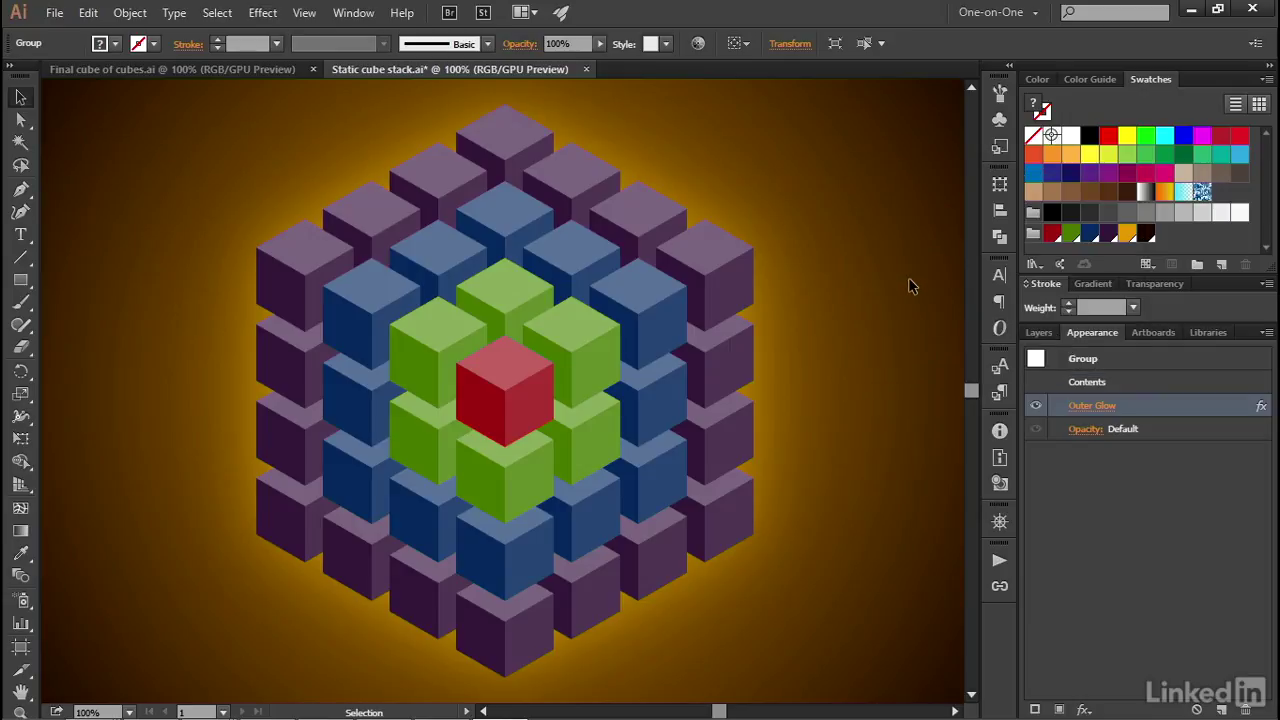
Show the selection edges again and invert the selection to get the blue, green and red cube groups.
key(ctrl+h)
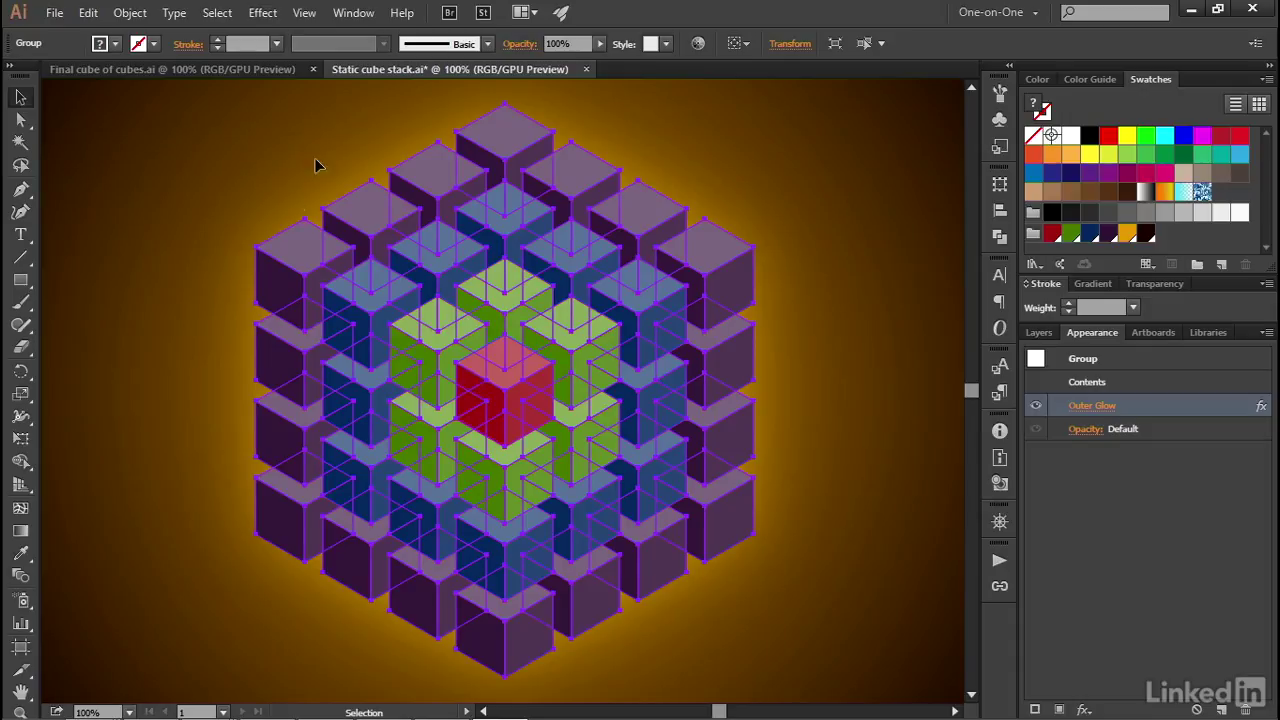
click(217, 13)
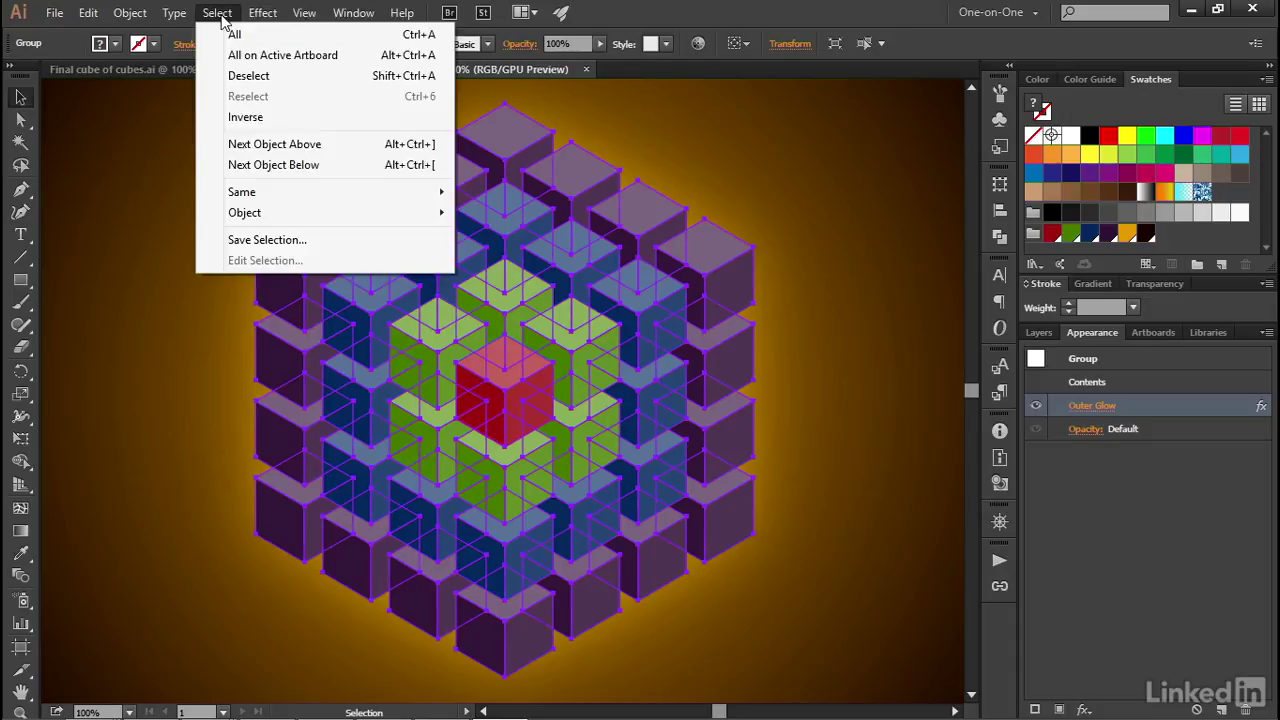
click(283, 118)
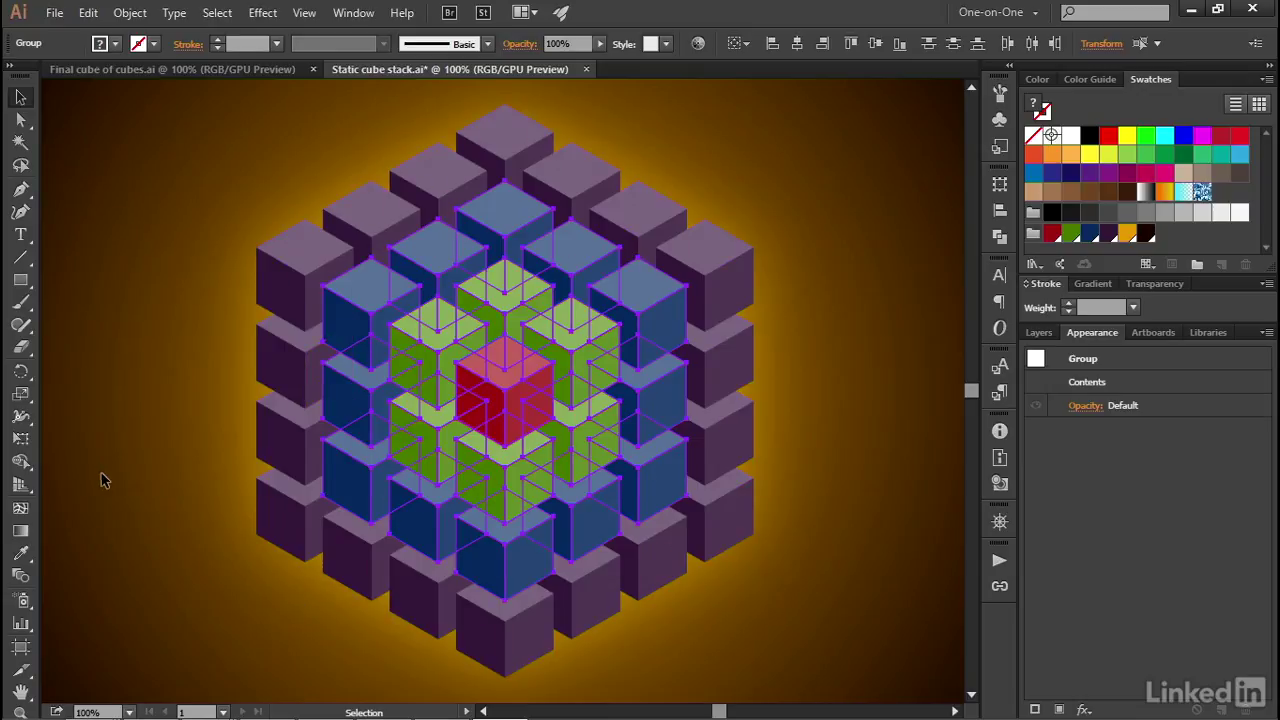
Toggle the selection edges of the blue, green and red cube groups and leave them hidden.
key(ctrl+h)
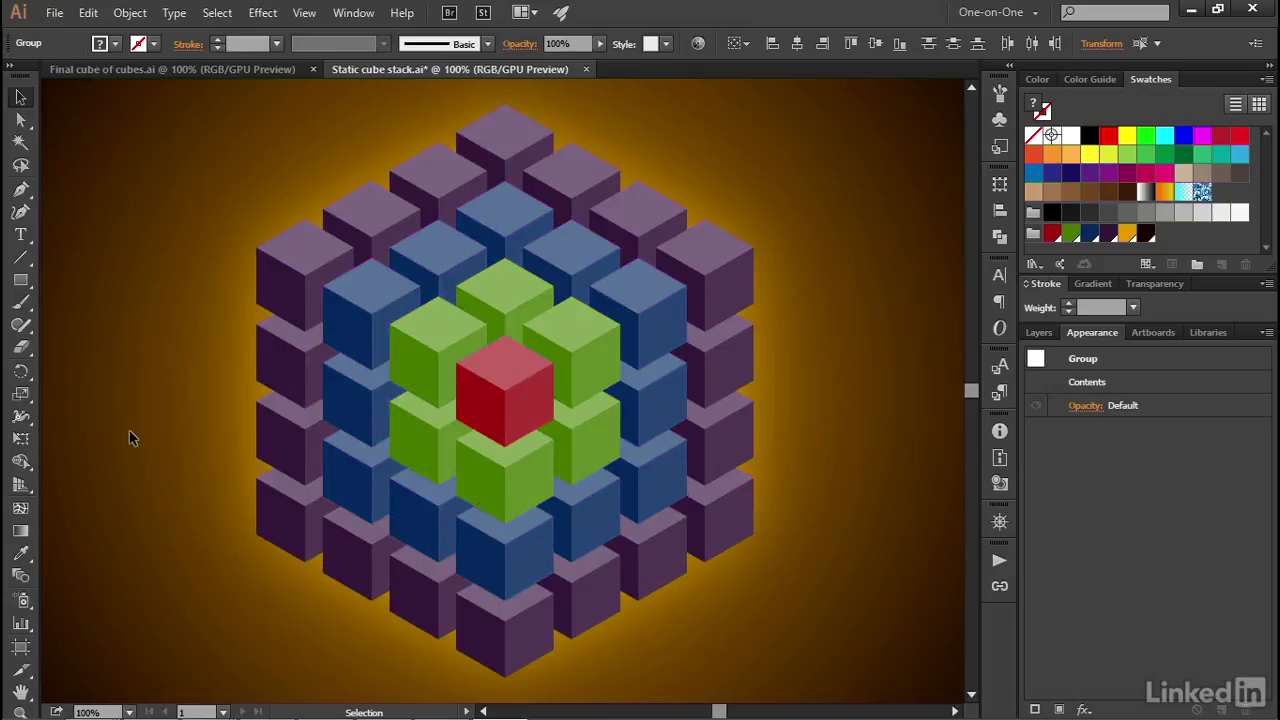
key(ctrl+h)
key(ctrl+h)
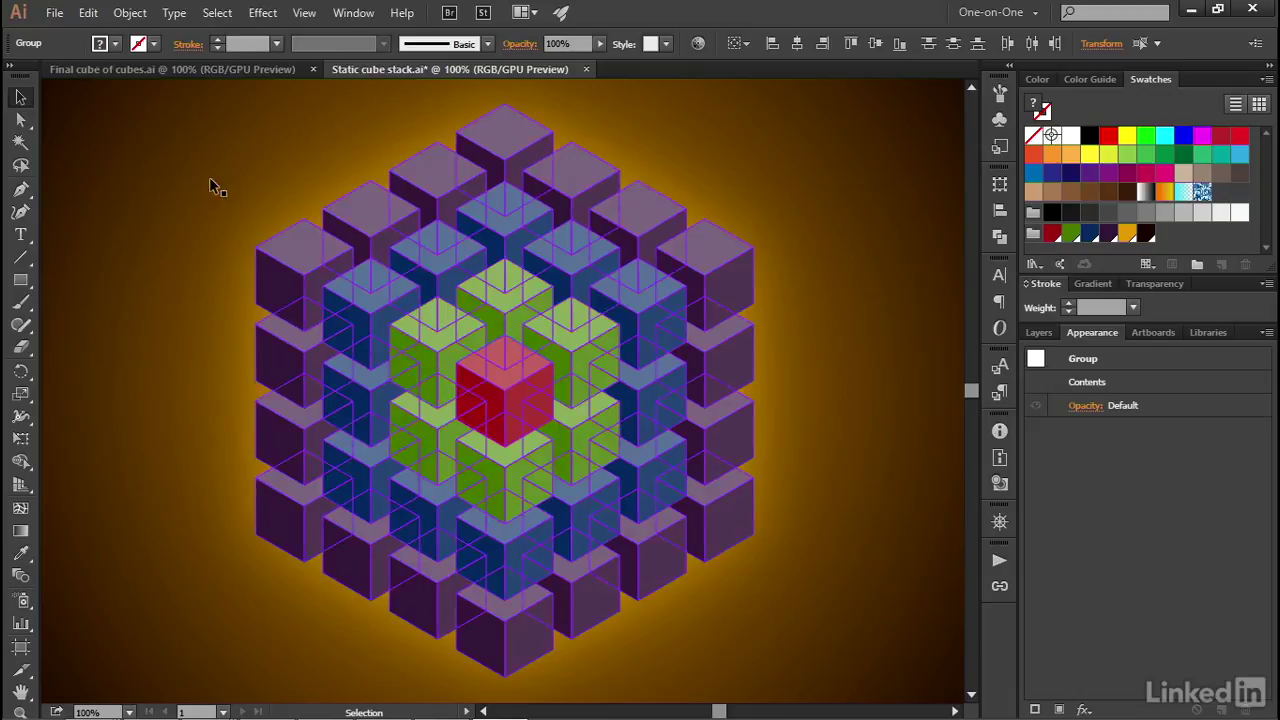
key(ctrl+h)
key(ctrl+h)
key(ctrl+h)
key(ctrl)
key(ctrl+h)
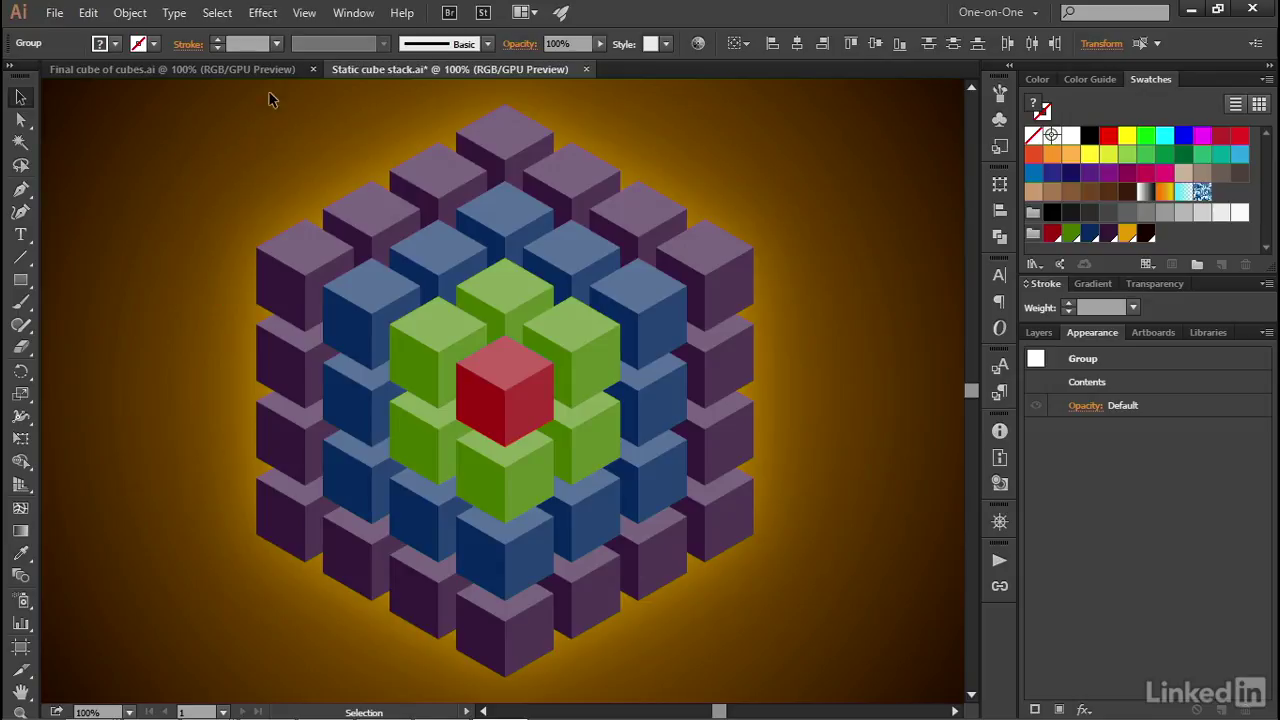
Apply the previous gold Outer Glow directly to the blue, green and red cube groups, and undo it.
click(263, 14)
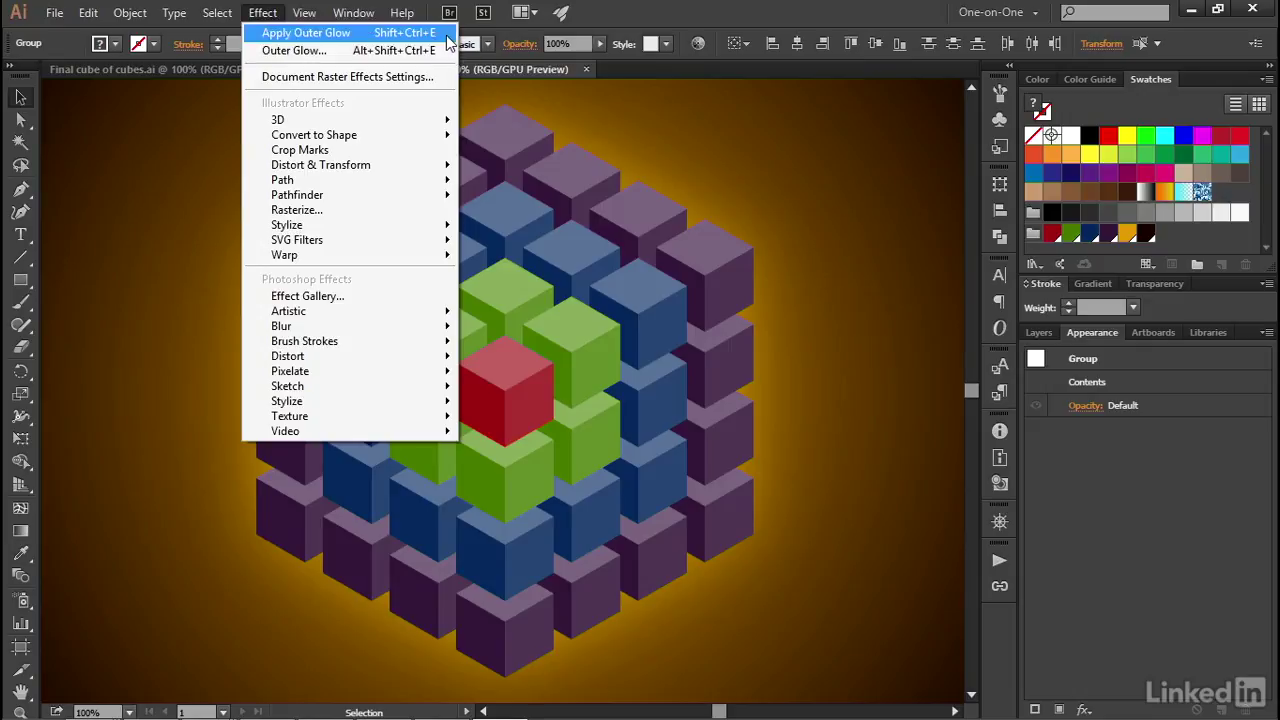
click(362, 38)
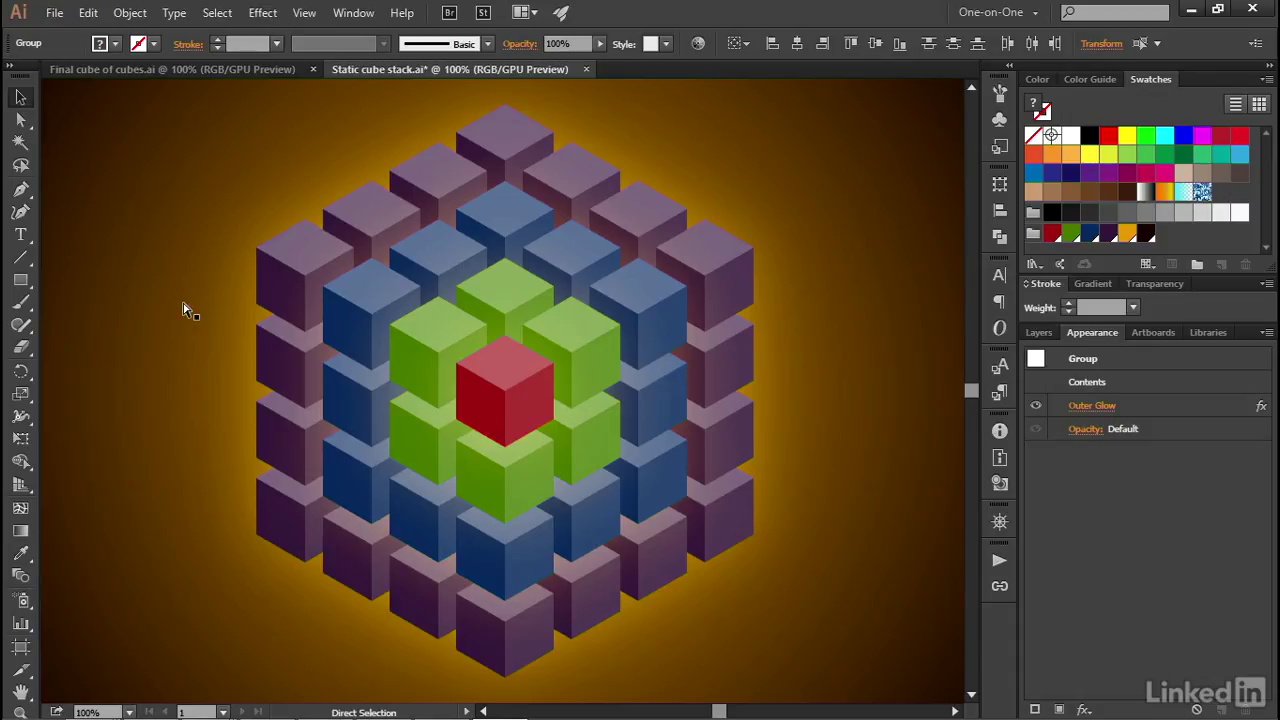
key(ctrl+z)
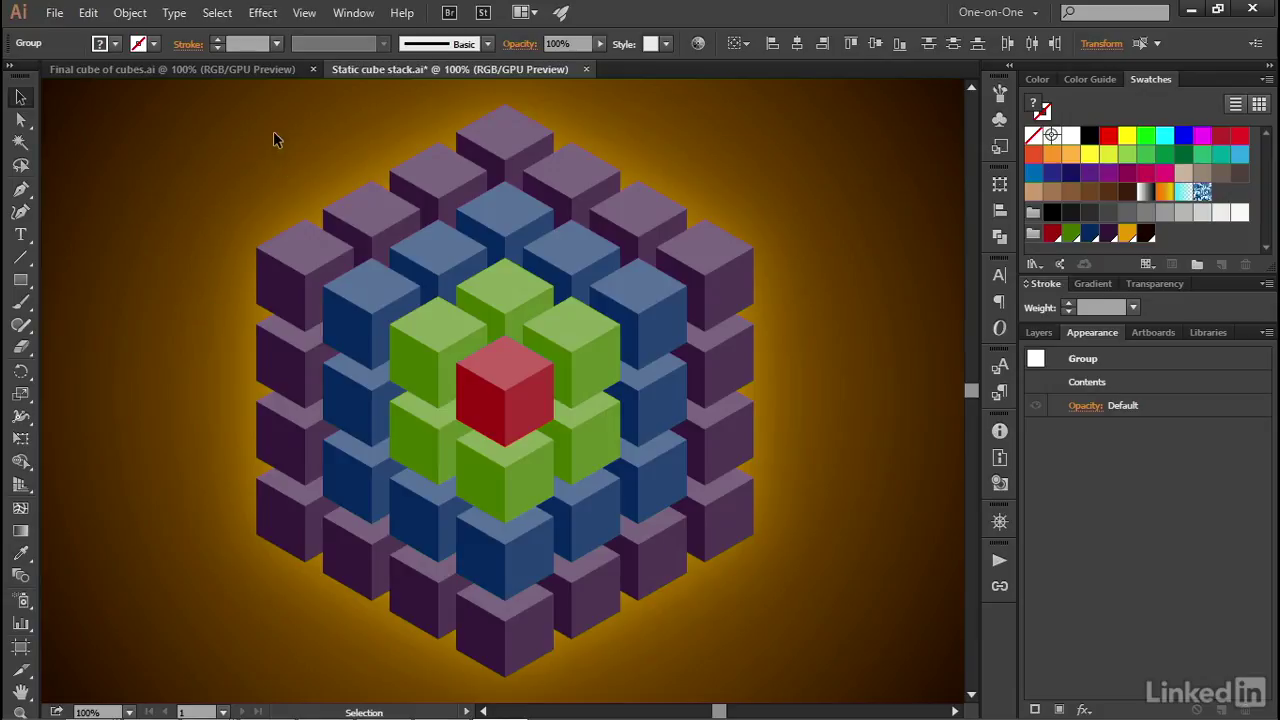
Start a new Outer Glow effect on the blue, green and red cube groups and set its color to the Darkness swatch.
click(264, 13)
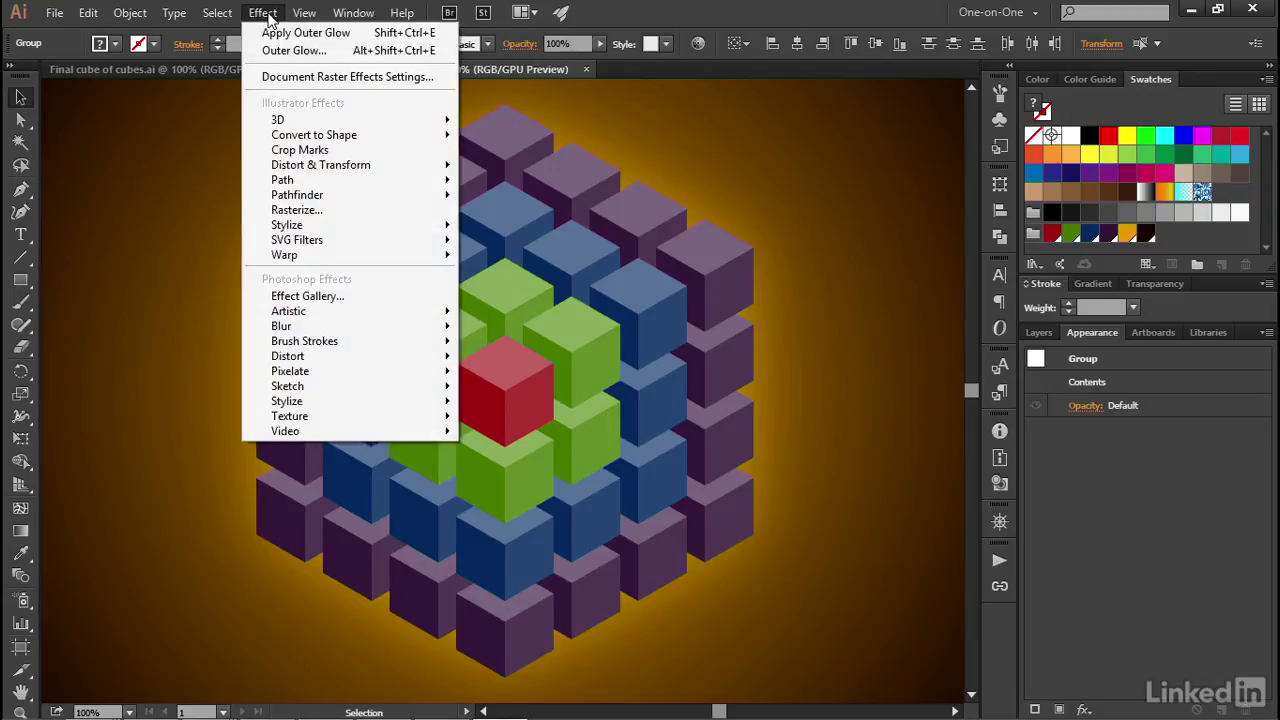
click(341, 53)
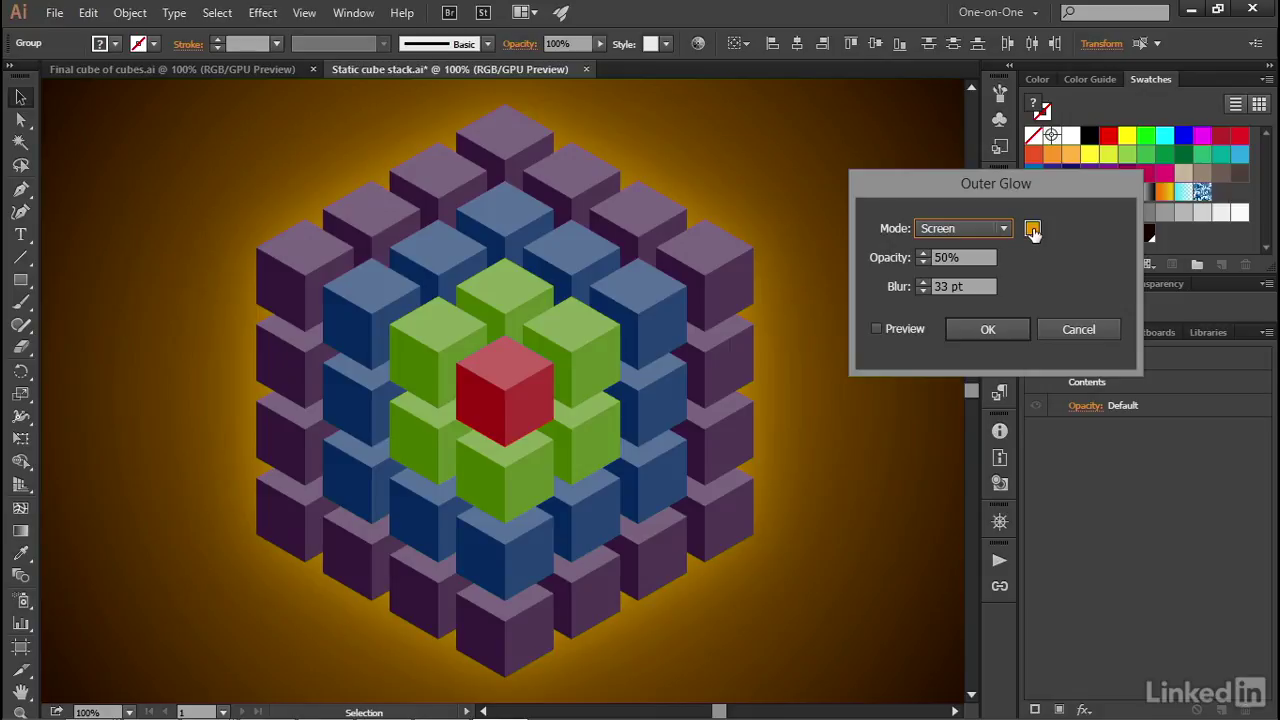
click(1033, 230)
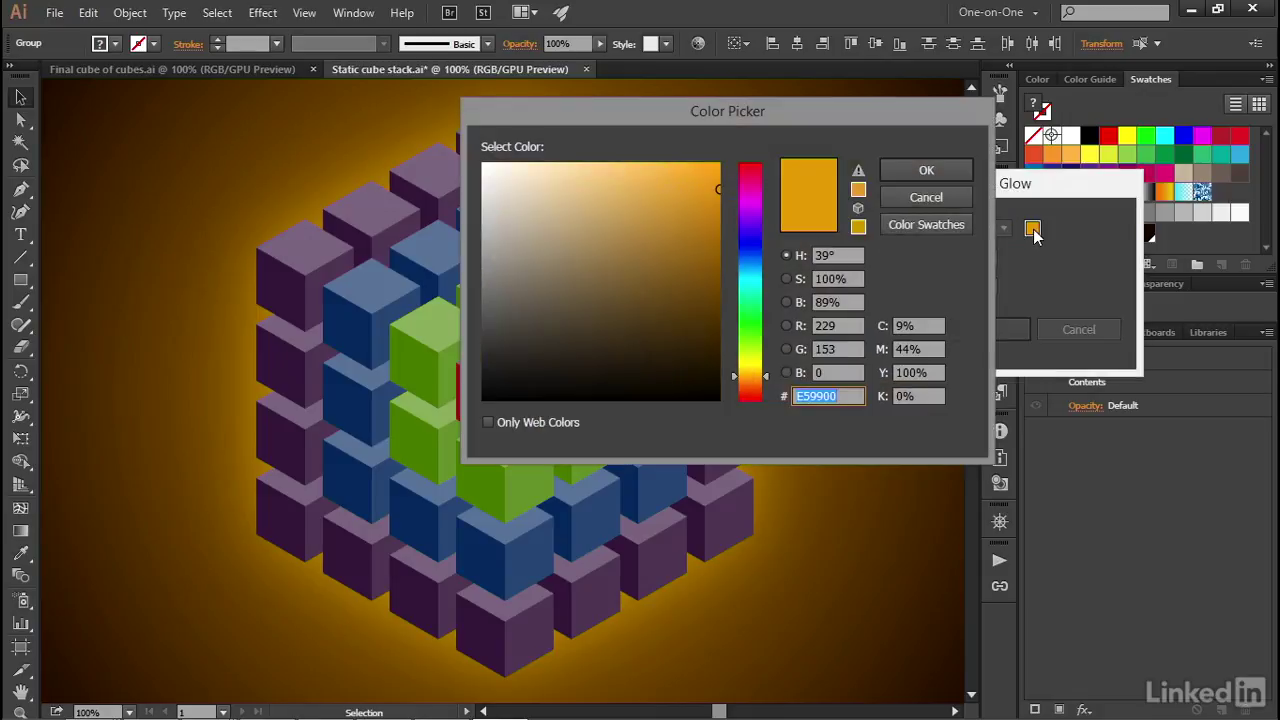
click(924, 226)
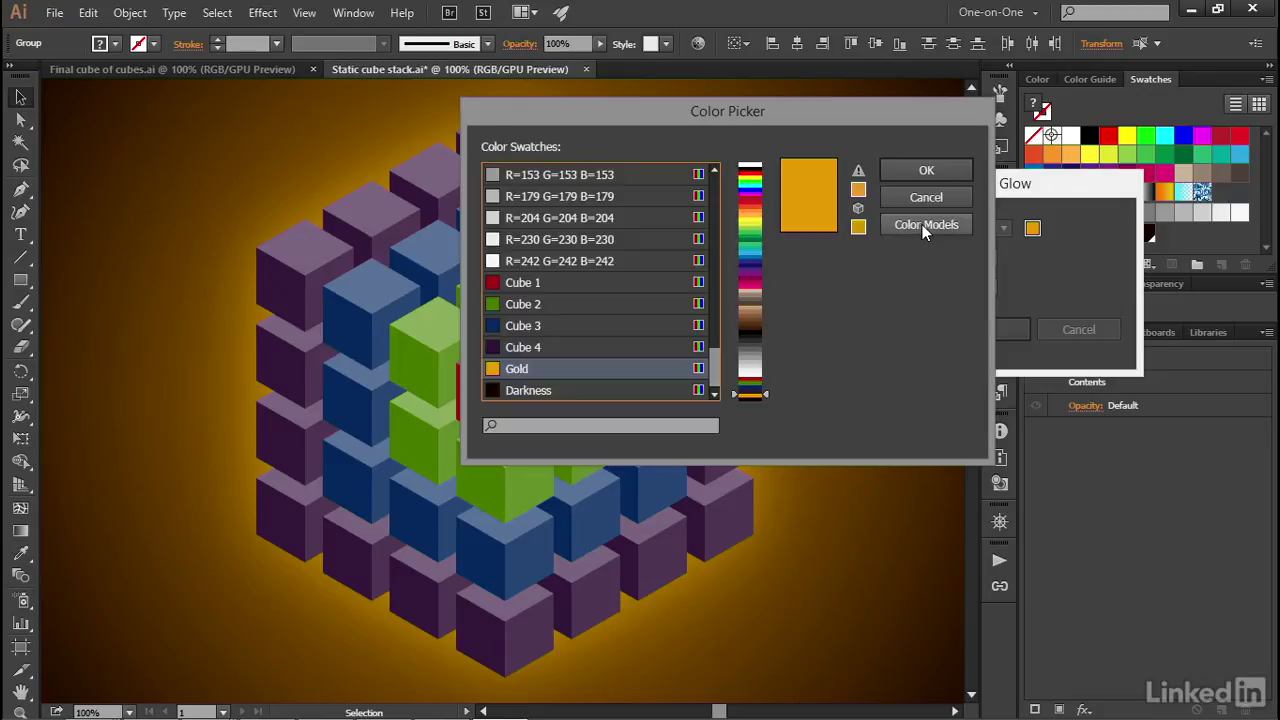
click(581, 390)
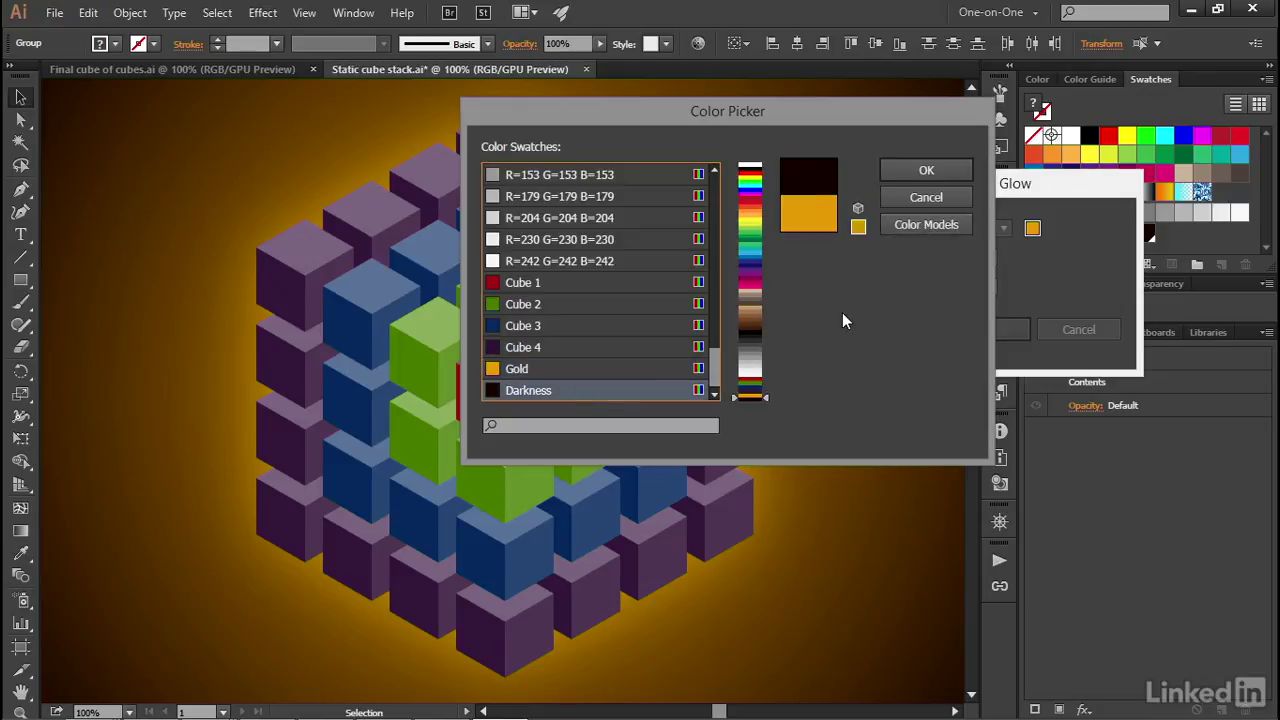
click(922, 224)
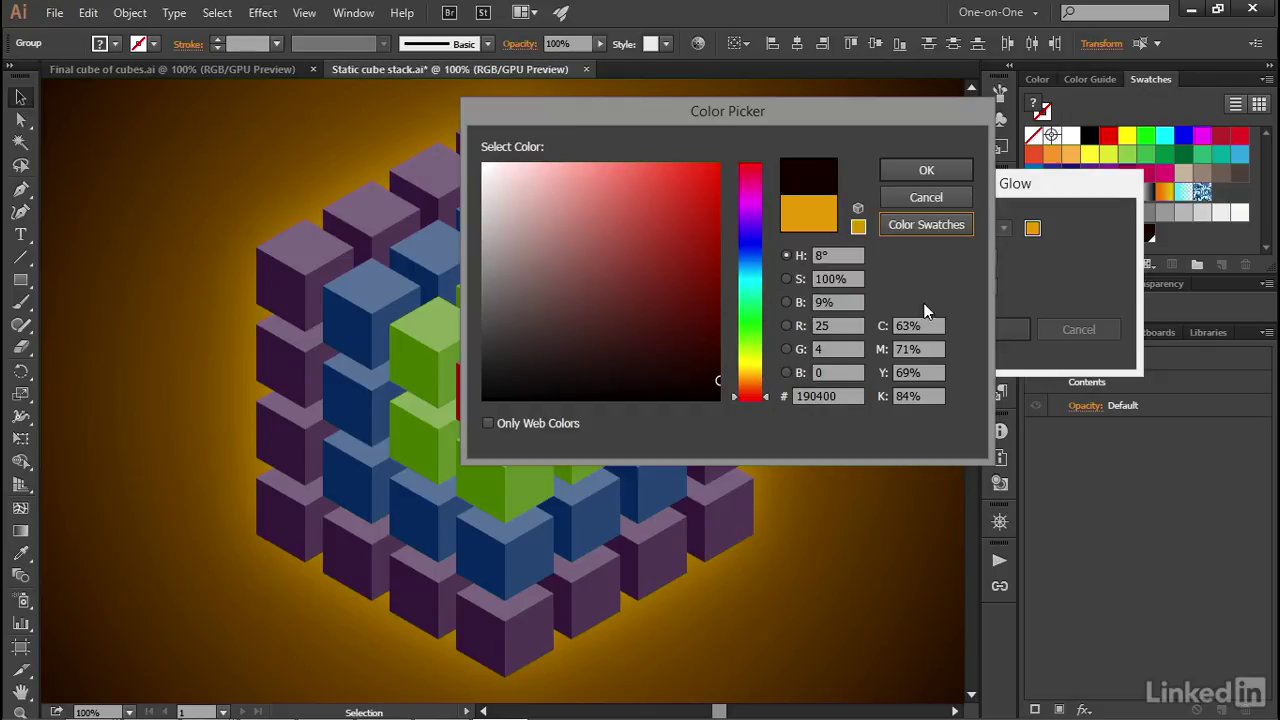
click(928, 170)
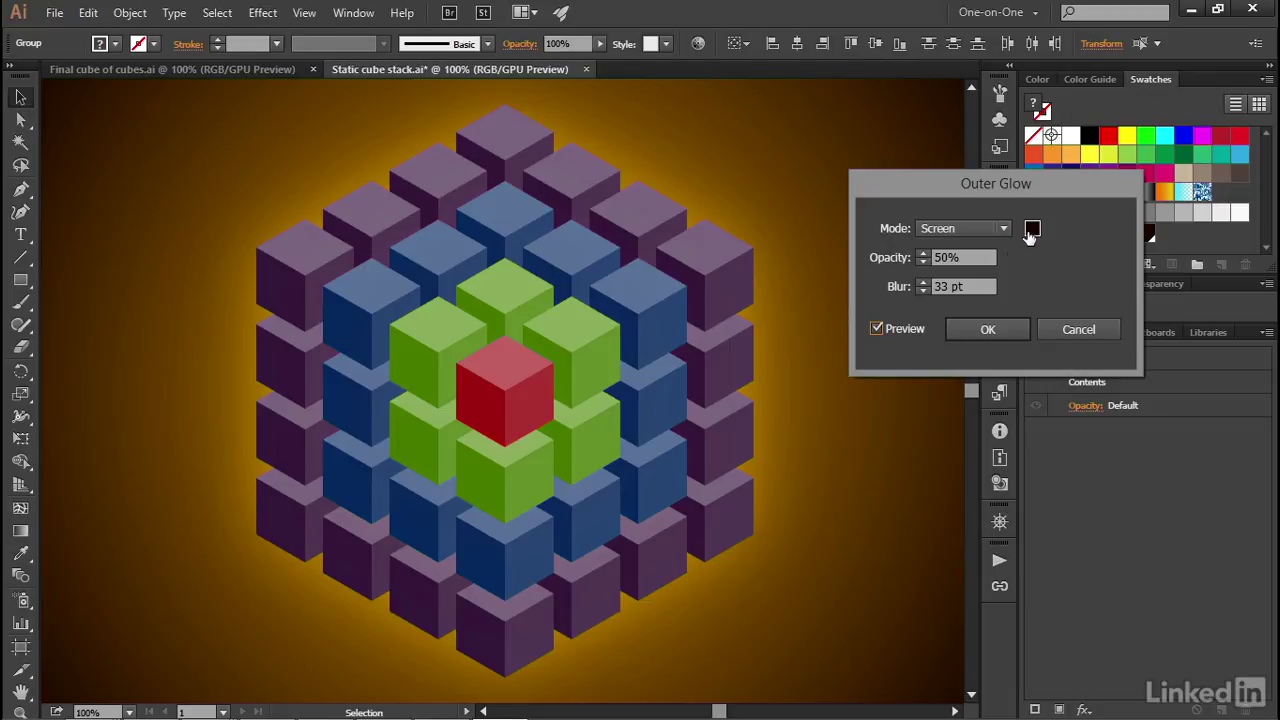
Set the Outer Glow to Multiply mode, 100% opacity and 10 pt blur, and apply it to the inner cube groups.
click(970, 232)
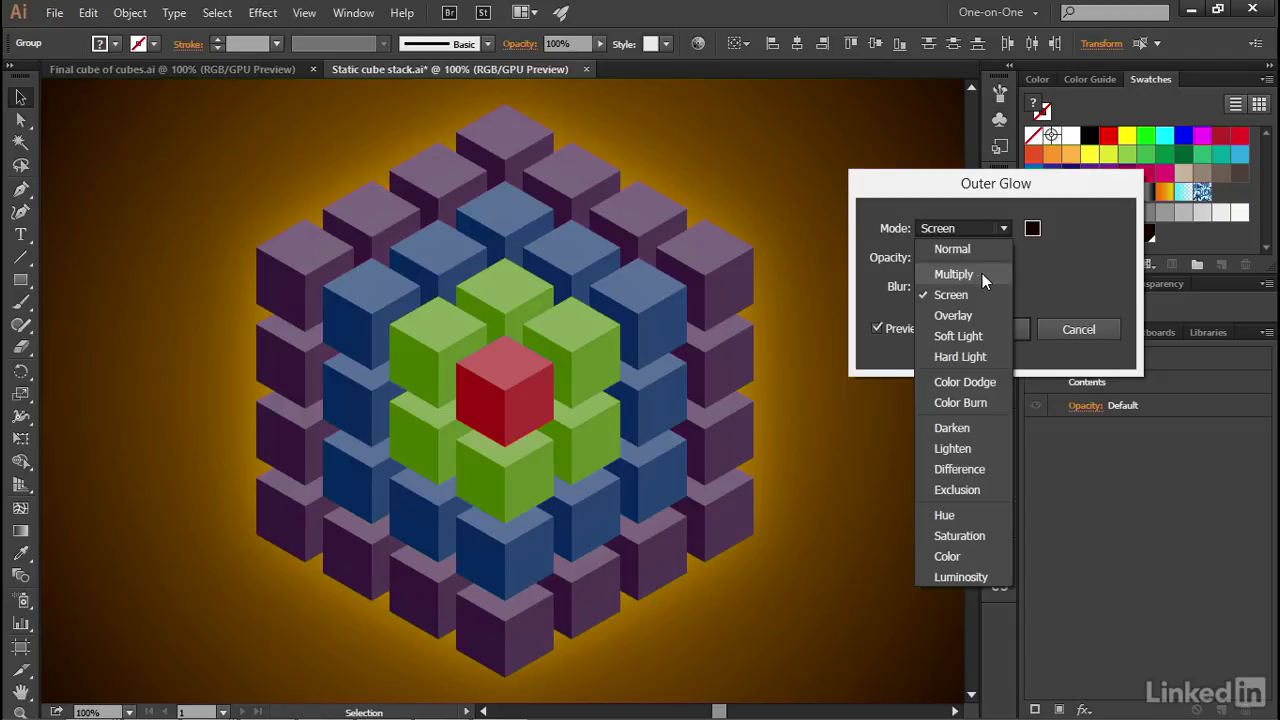
click(982, 273)
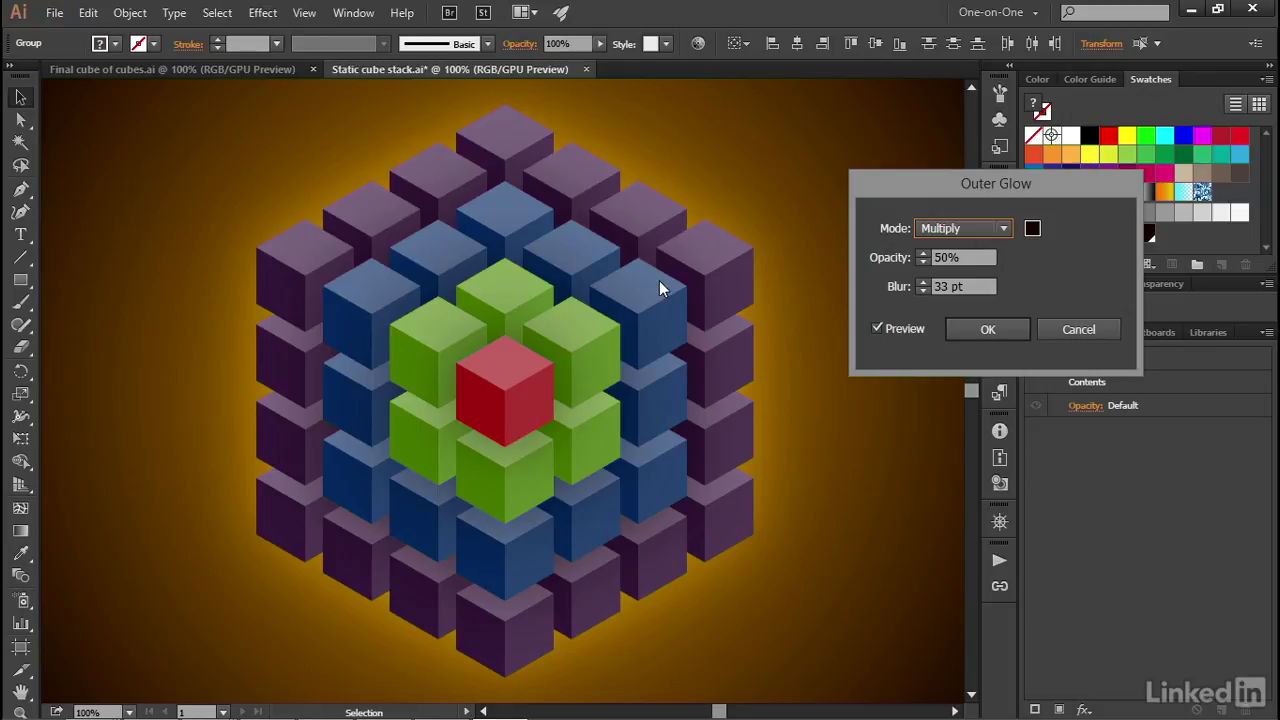
click(978, 256)
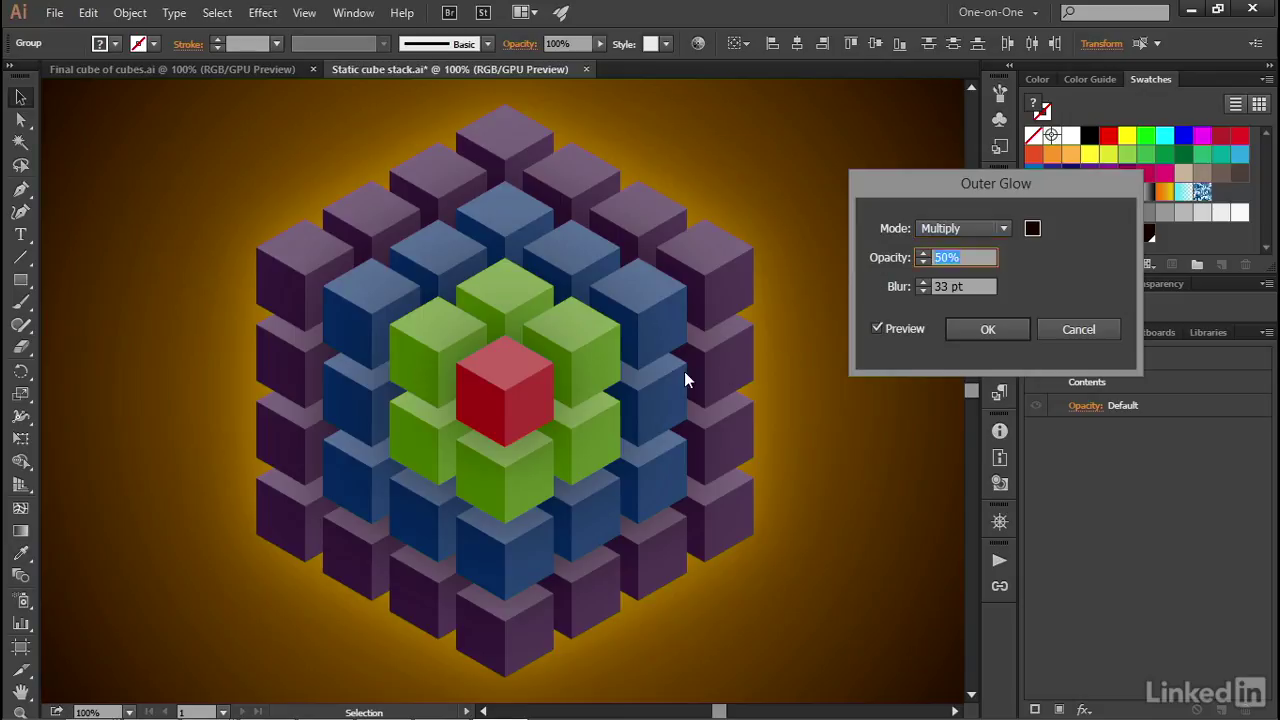
text(100)
key(Tab)
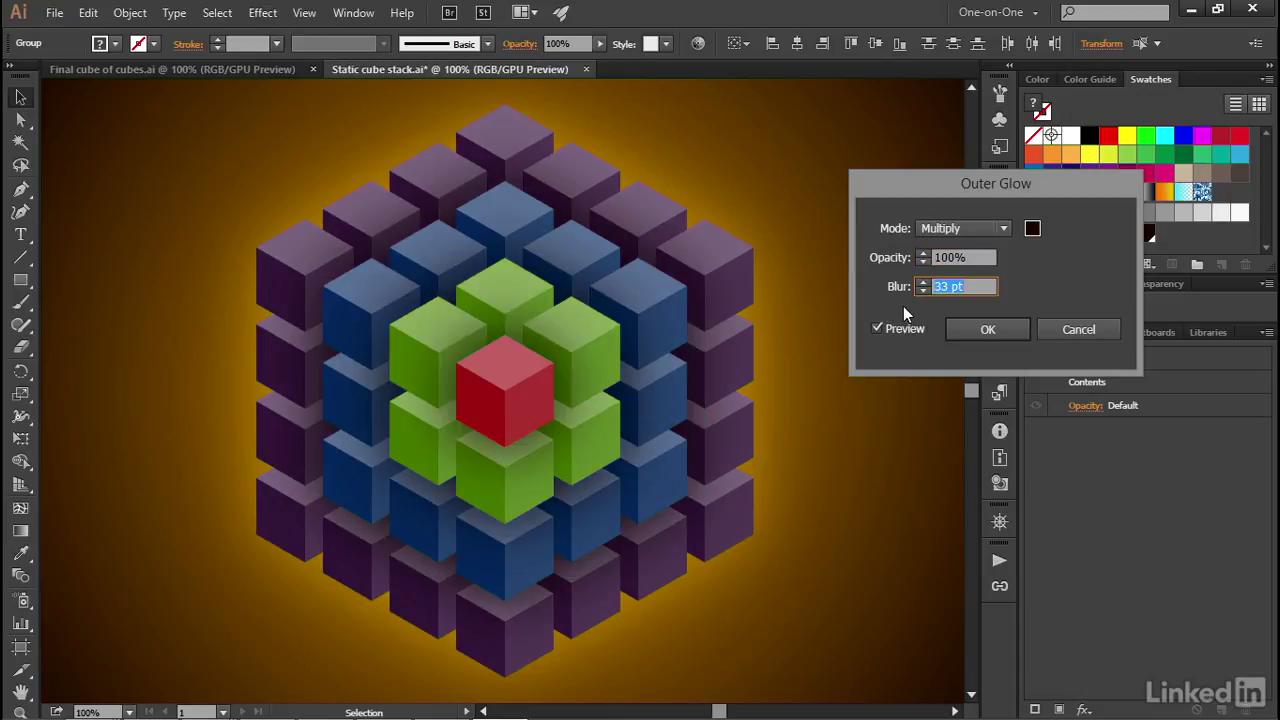
text(10)
key(Tab)
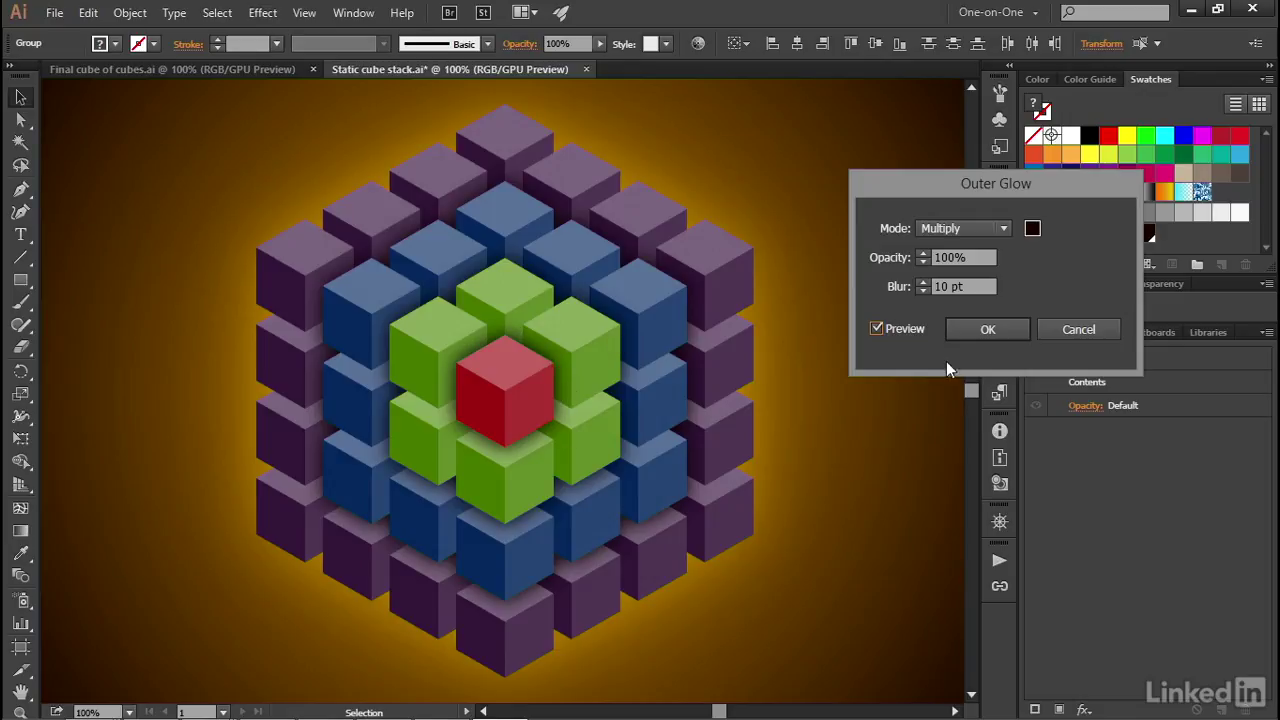
click(966, 335)
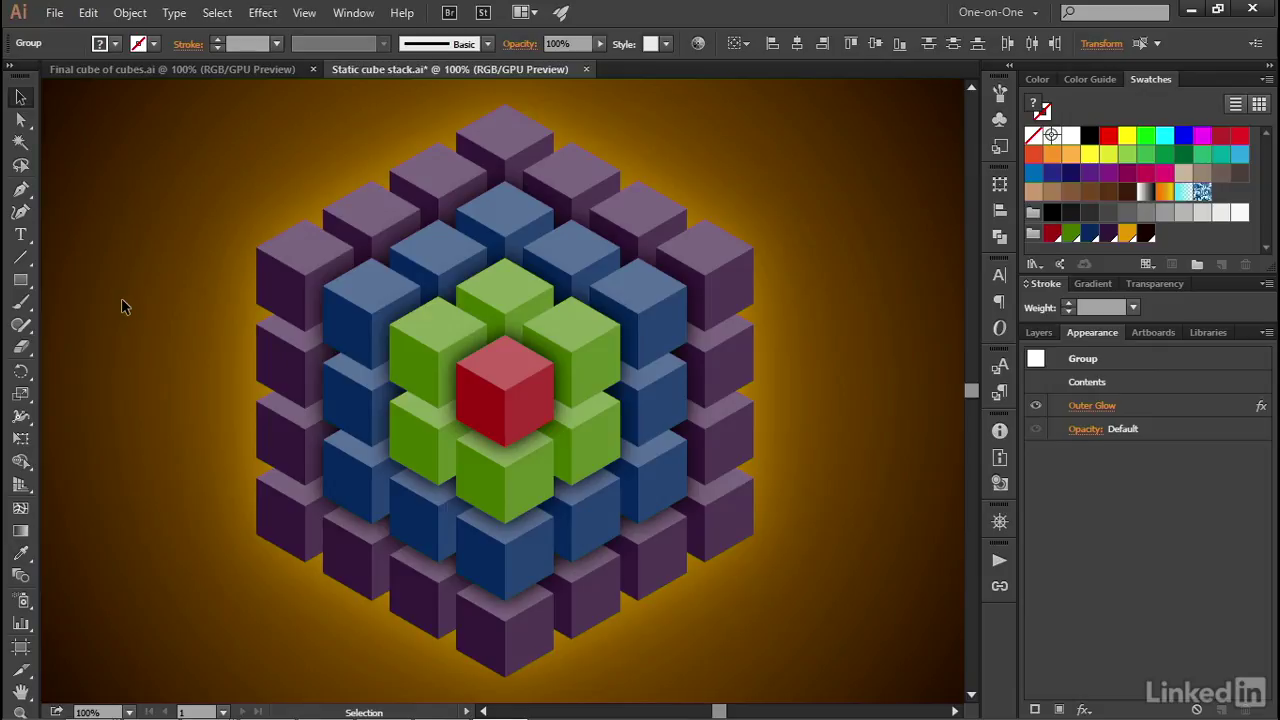
Show the selection edges again and deselect the blue, green and red cube groups.
key(ctrl)
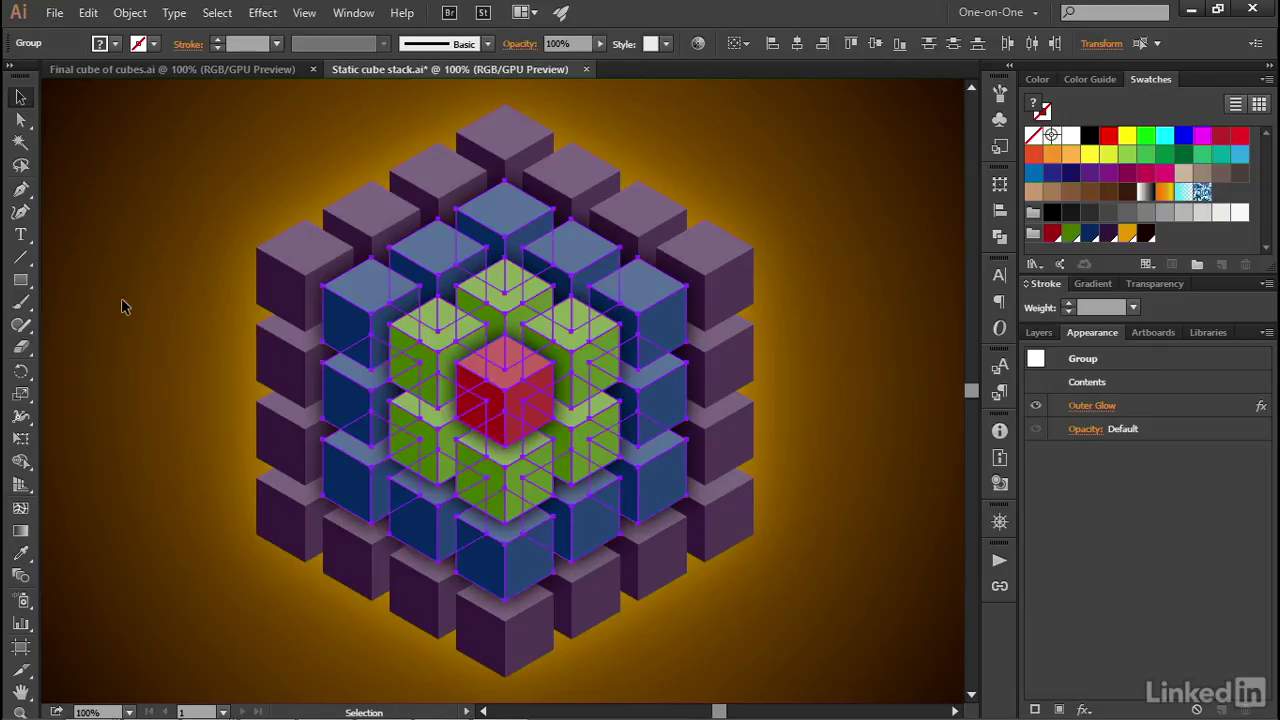
key(ctrl)
ctrl+click(124, 306)
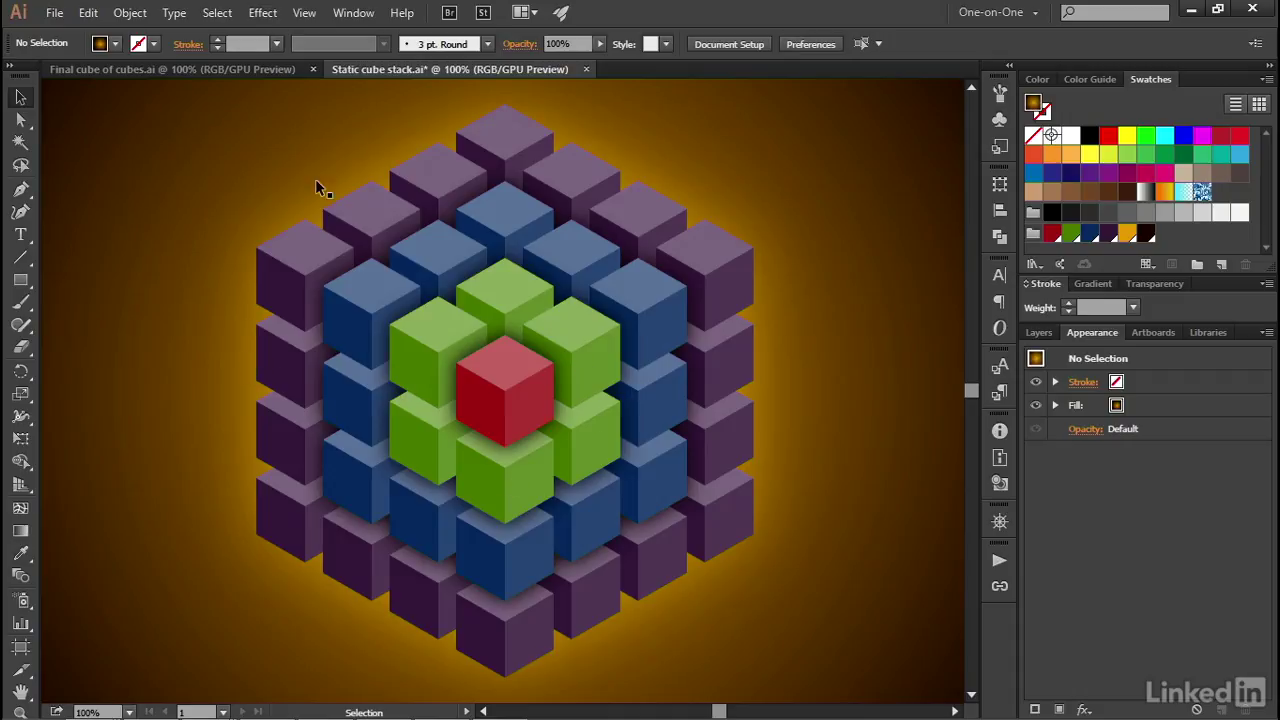
click(262, 13)
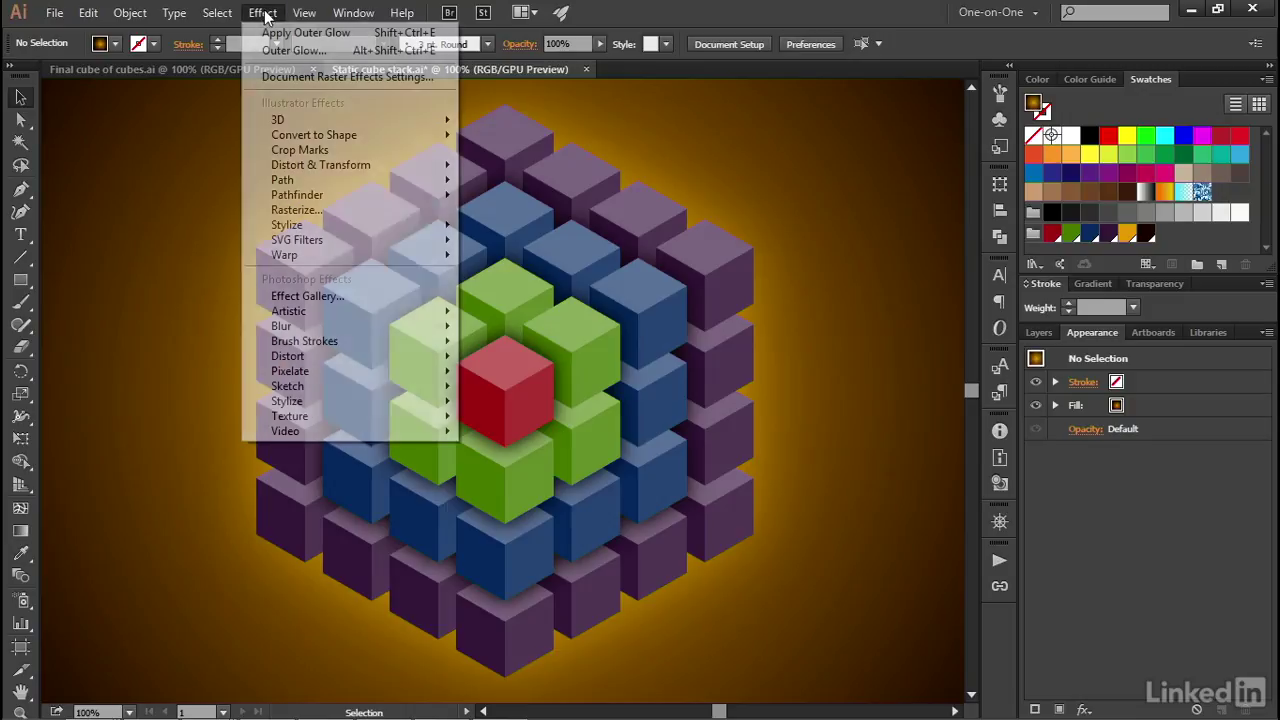
mouse_move(351, 223)
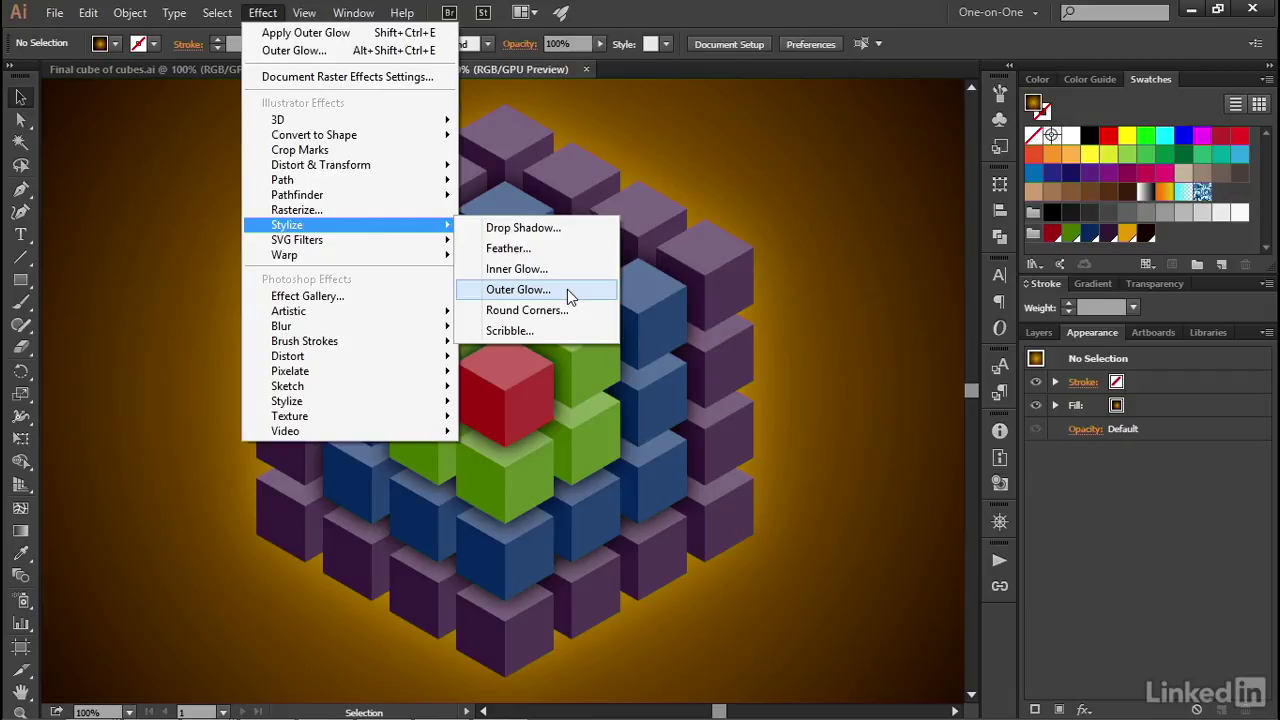
key(Escape)
key(Escape)
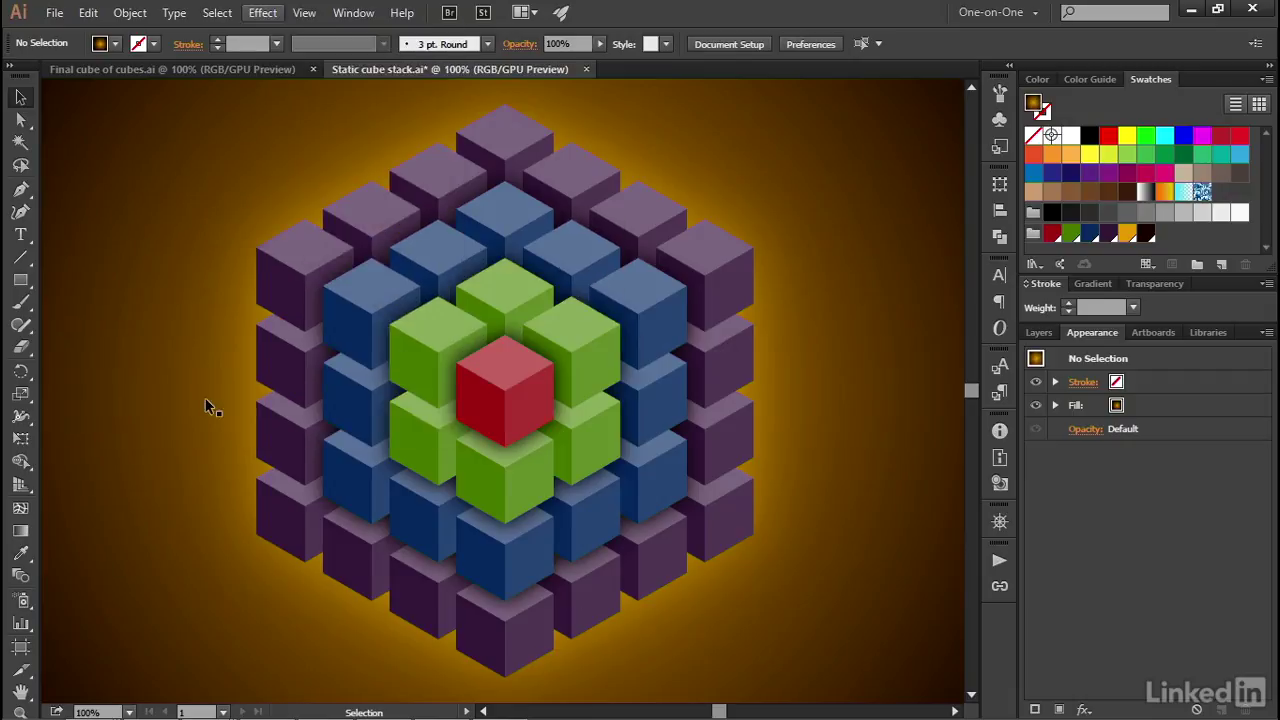